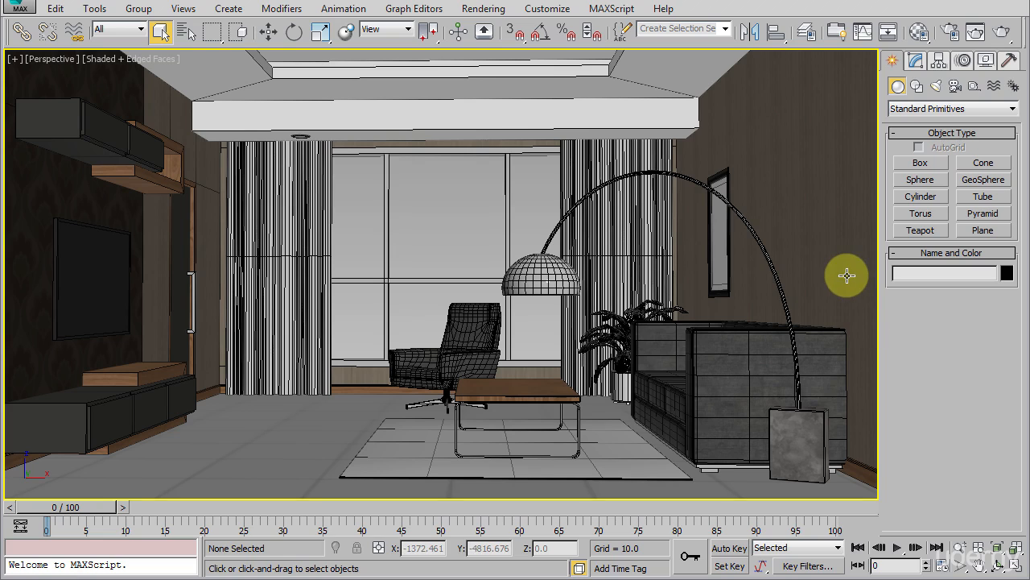
Step: Set the render output size to 1000 × 600 and show safe frames in the Perspective viewport
click(947, 36)
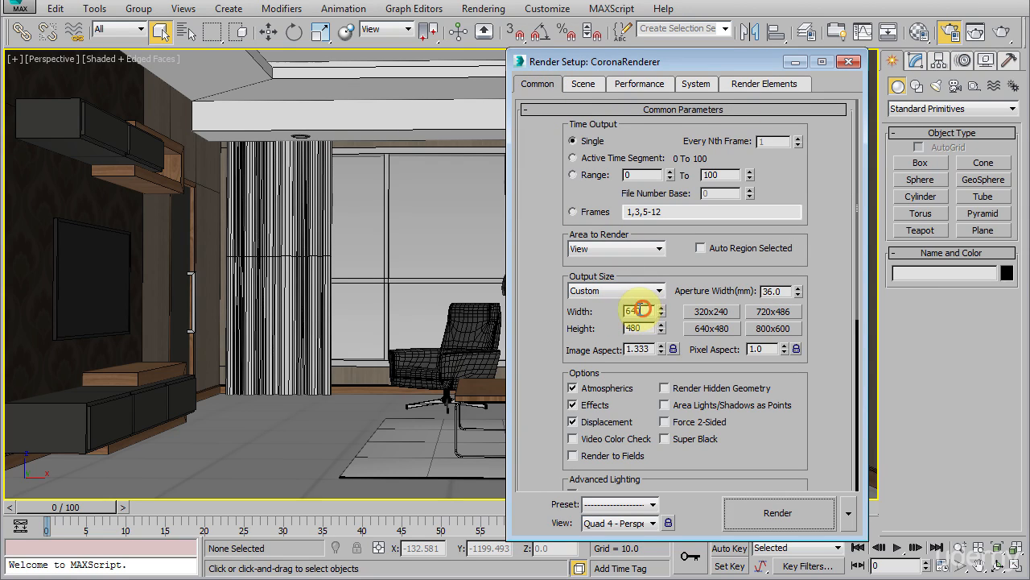
drag(644, 311, 618, 307)
text(1000)
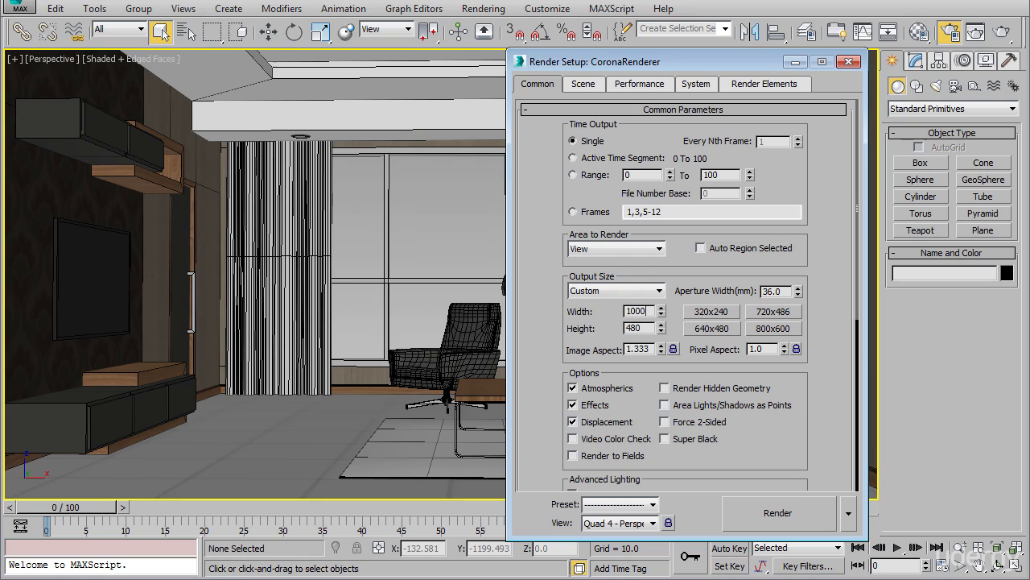
drag(644, 328, 617, 328)
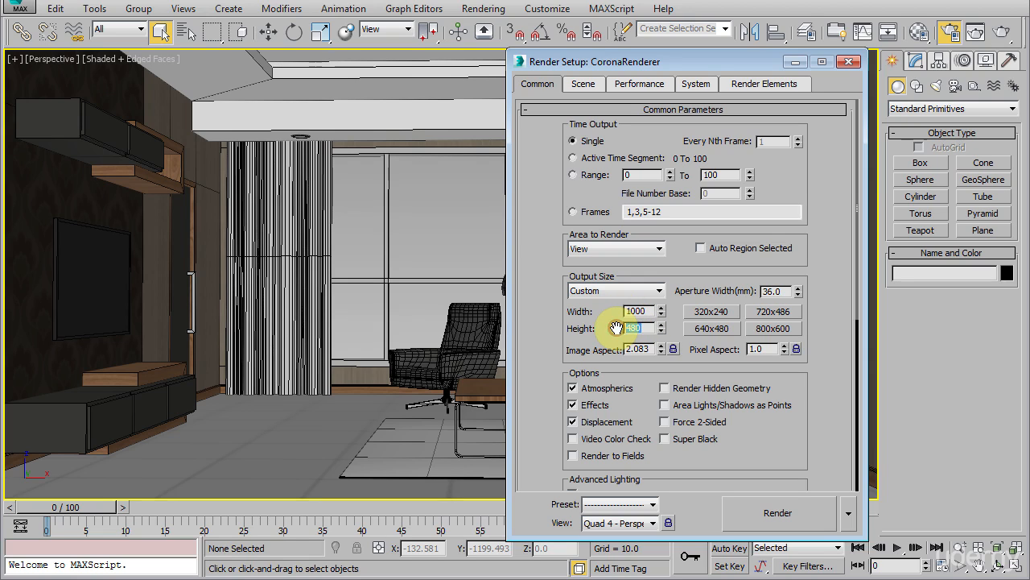
click(649, 314)
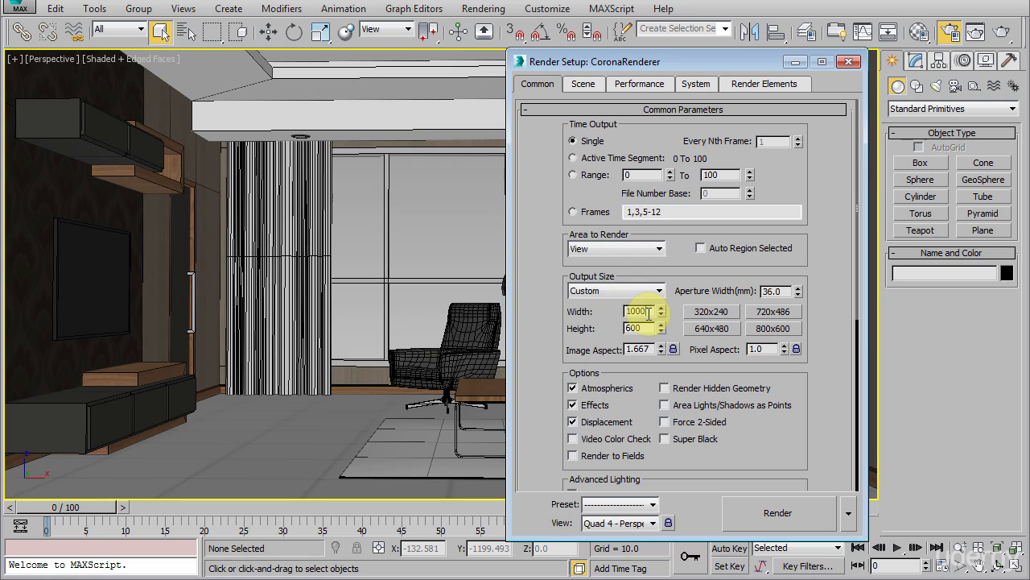
click(851, 62)
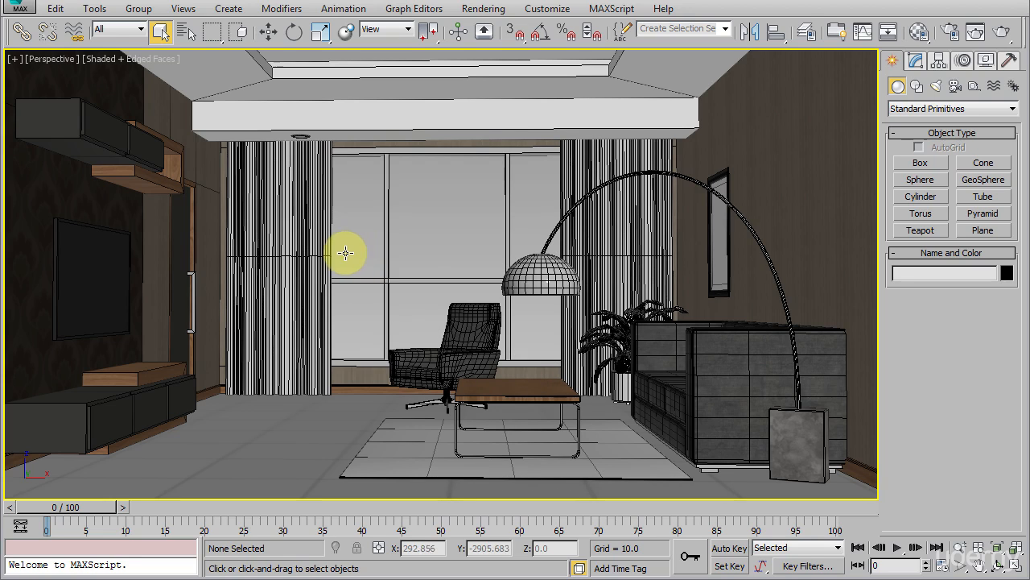
click(52, 60)
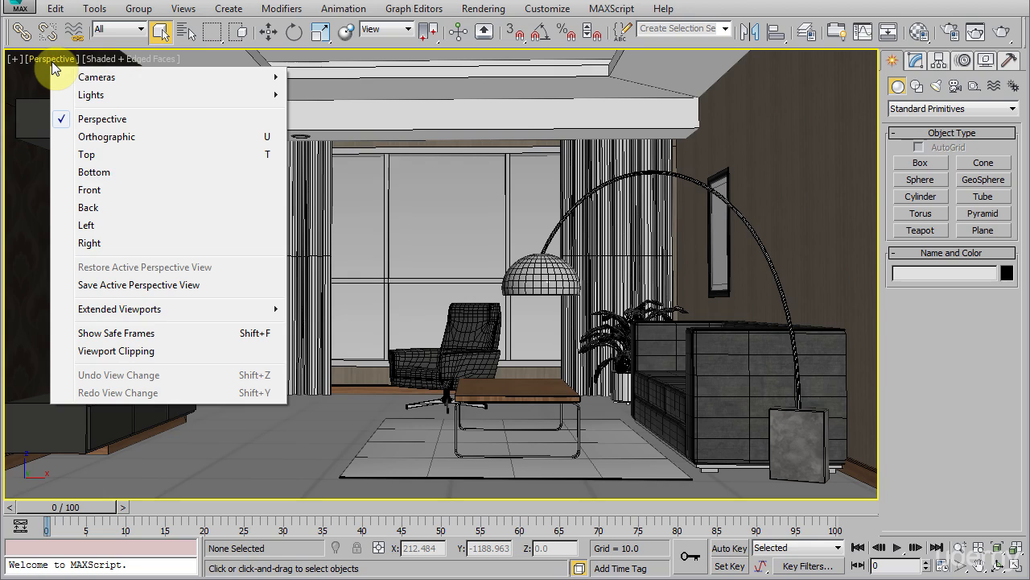
click(121, 333)
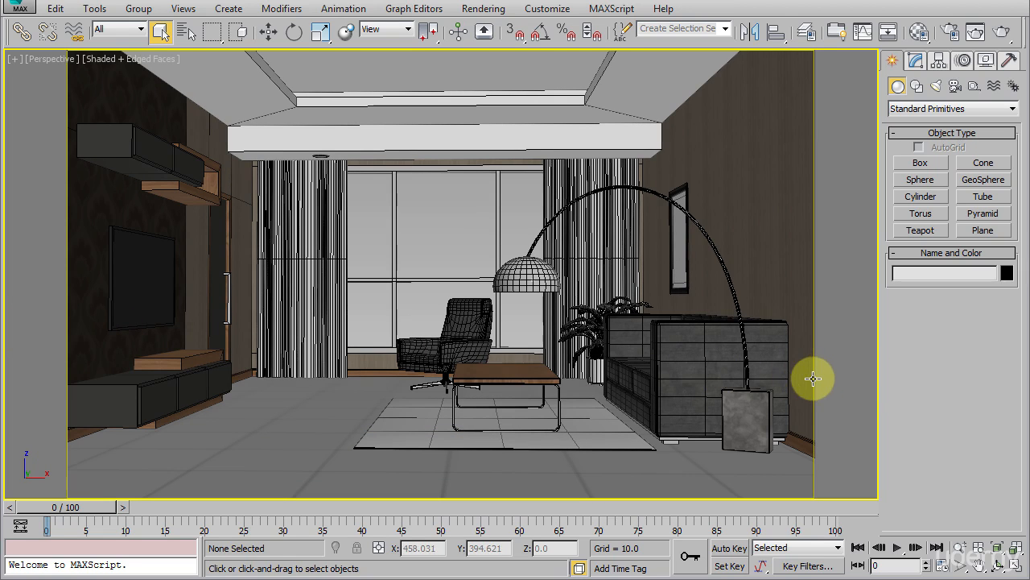
Step: Create a standard target camera in front of the room's open side, aimed through the room toward the window wall
middle_drag(503, 377, 437, 335)
scroll(450, 378, down, 6)
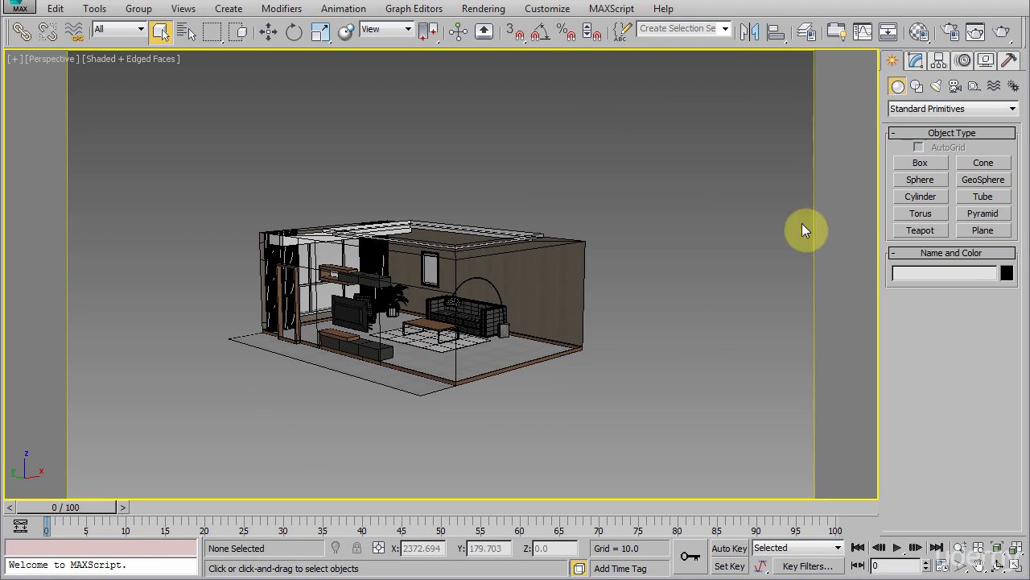
click(956, 90)
click(928, 163)
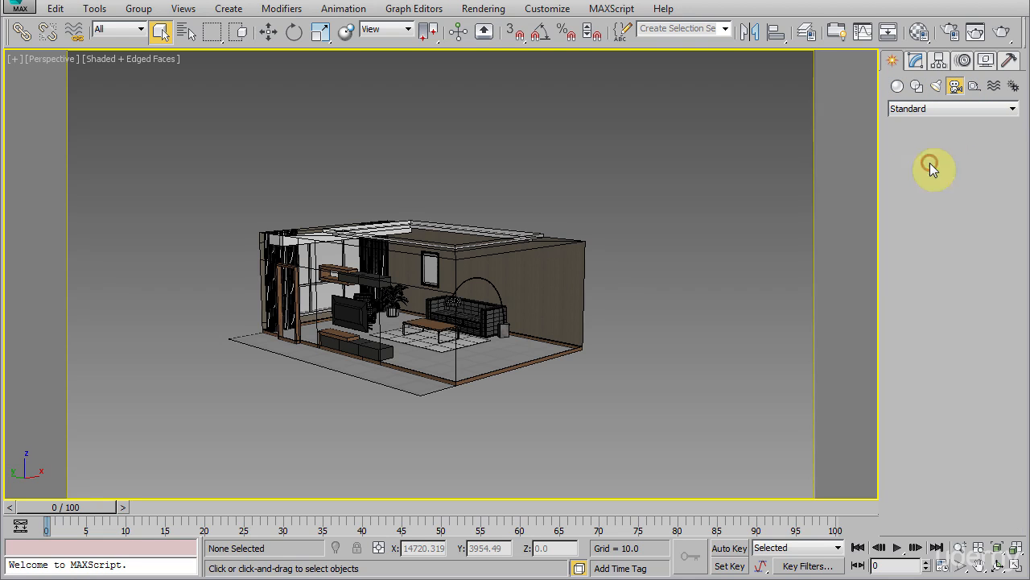
drag(651, 406, 242, 300)
right_click(650, 310)
Step: Move the new camera to the absolute position X 87, Y -570, Z 100
alt+middle_drag(610, 342, 590, 277)
right_click(697, 278)
click(716, 303)
click(686, 284)
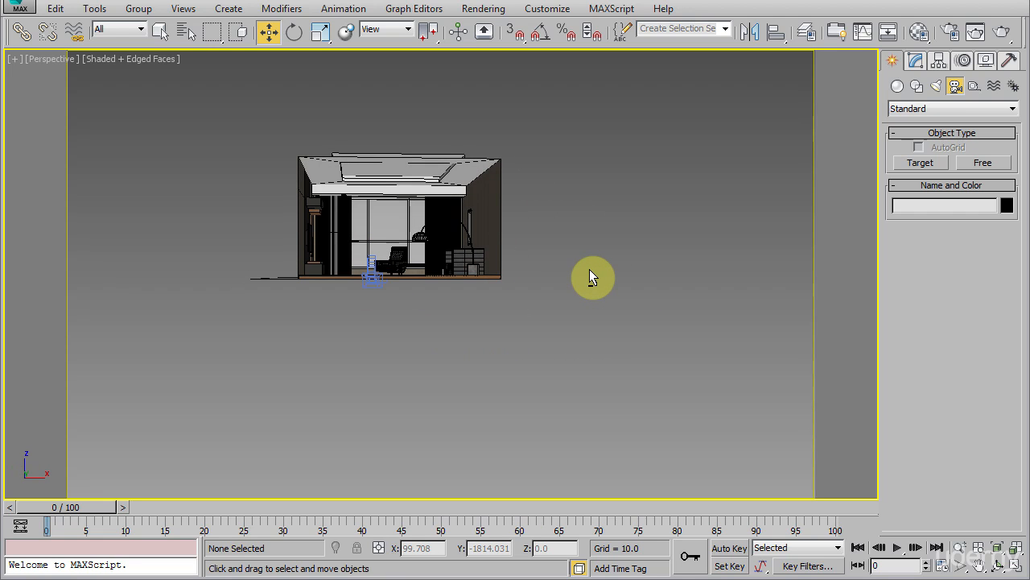
alt+middle_drag(590, 276, 607, 301)
click(662, 397)
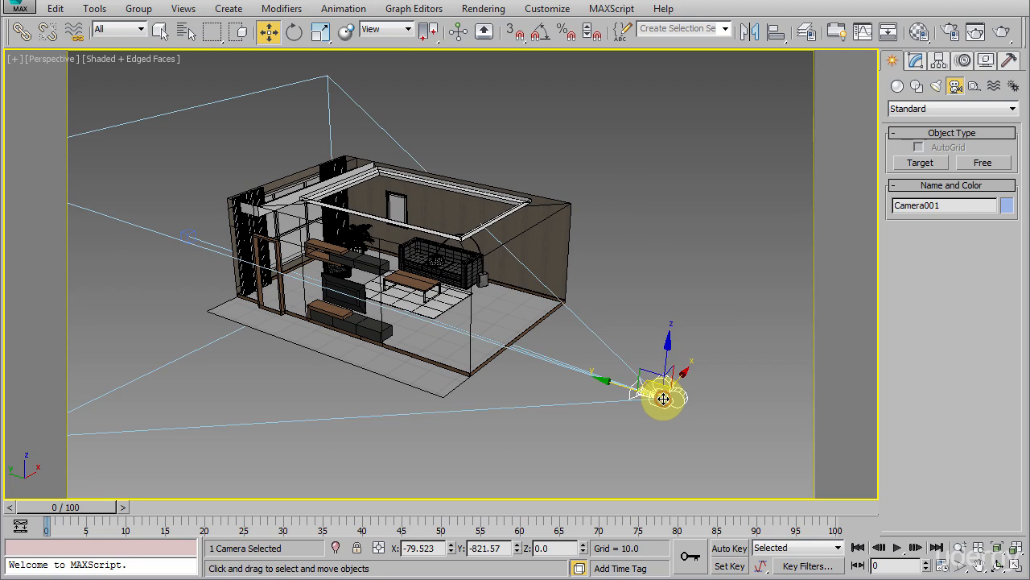
click(420, 548)
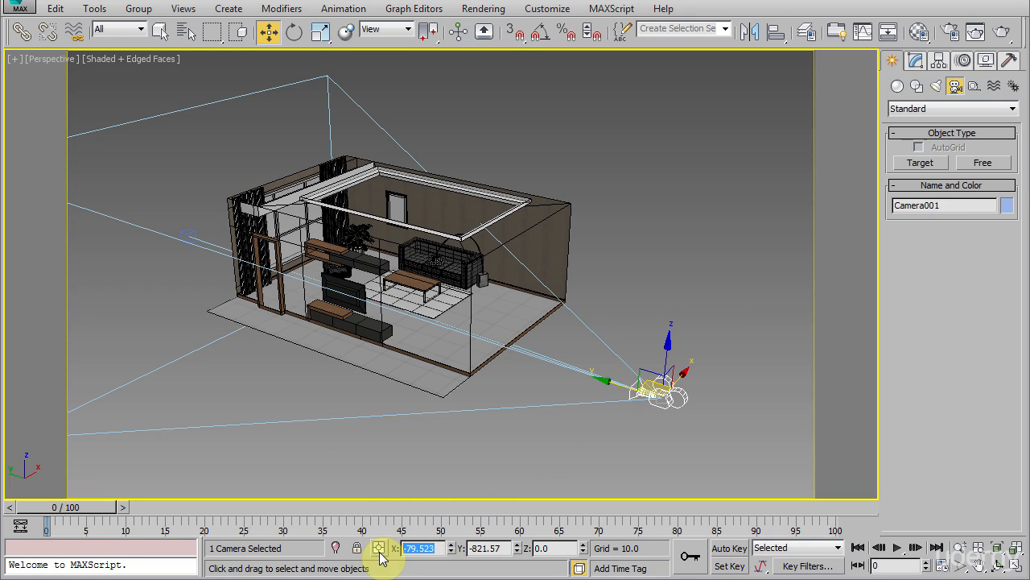
text(87)
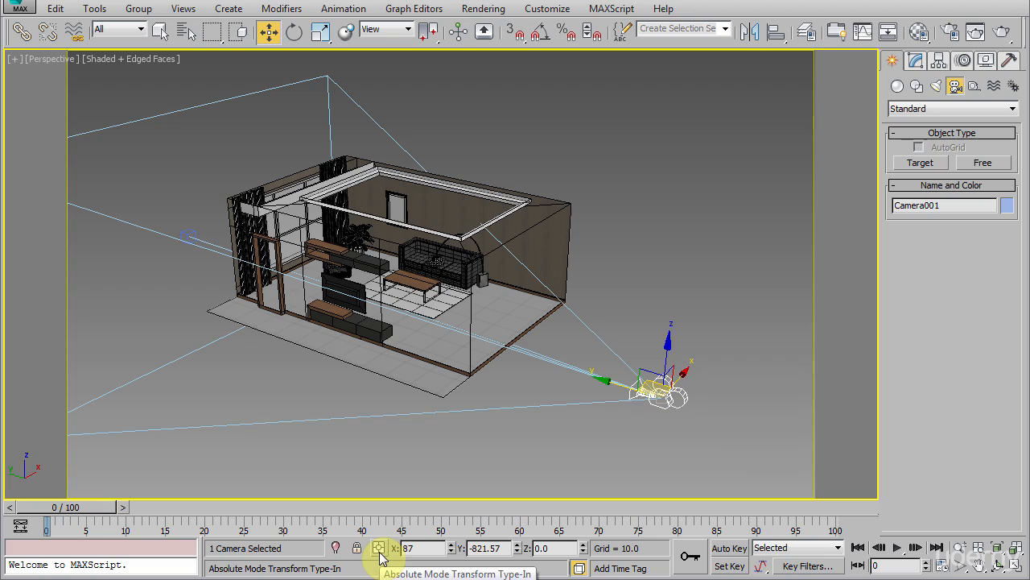
click(504, 548)
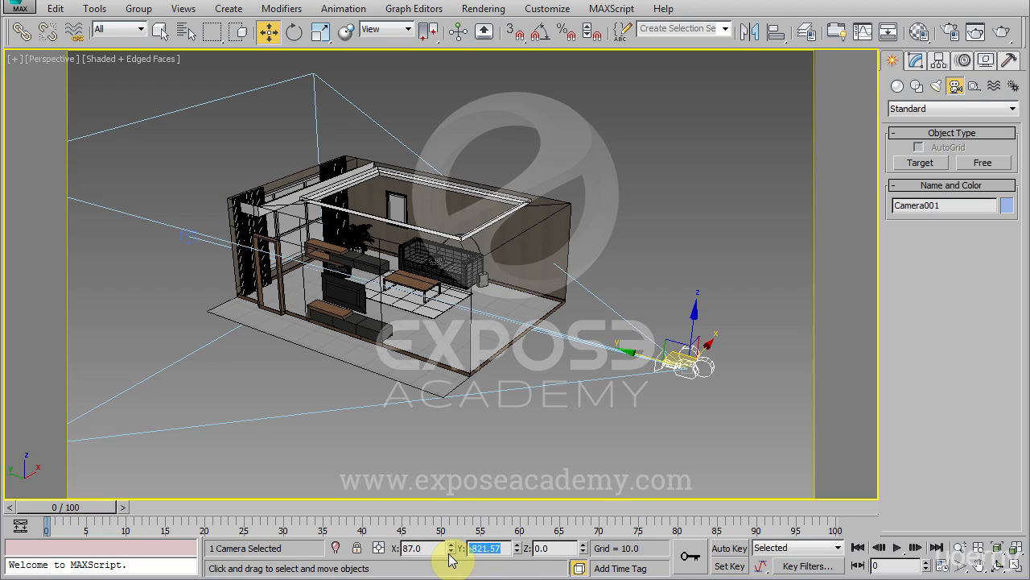
text(-570)
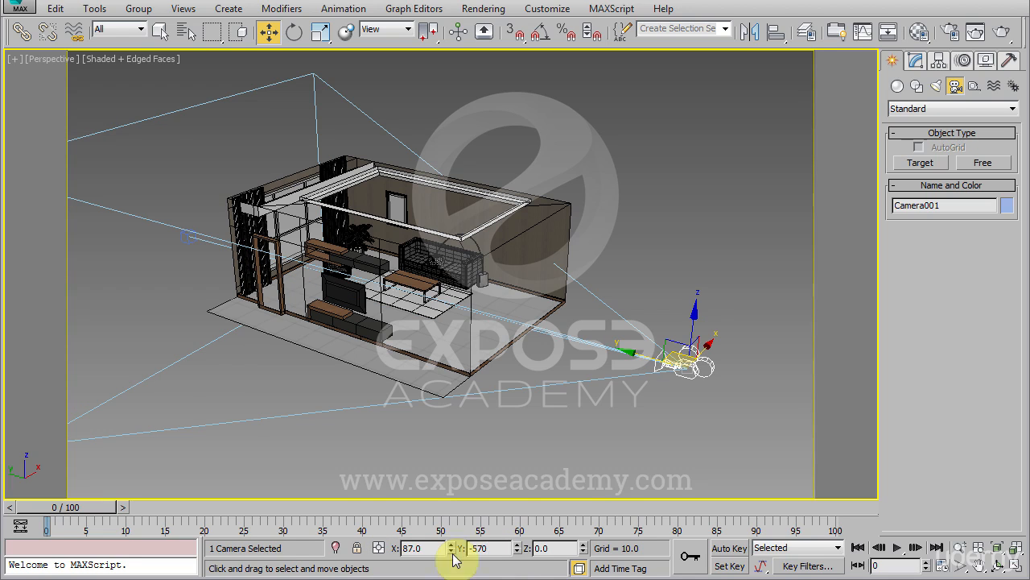
click(537, 548)
text(1)
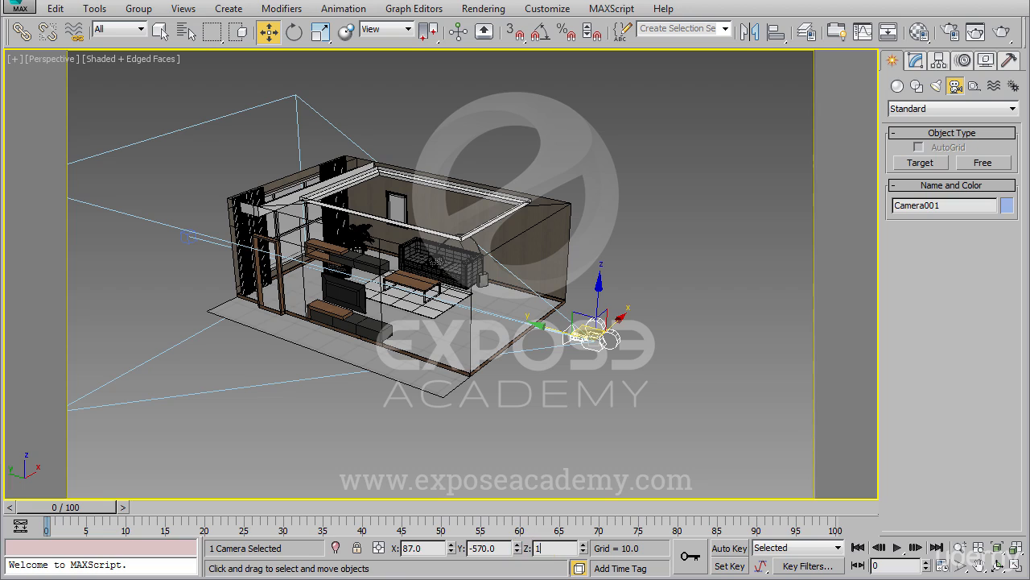
text(00)
key(Return)
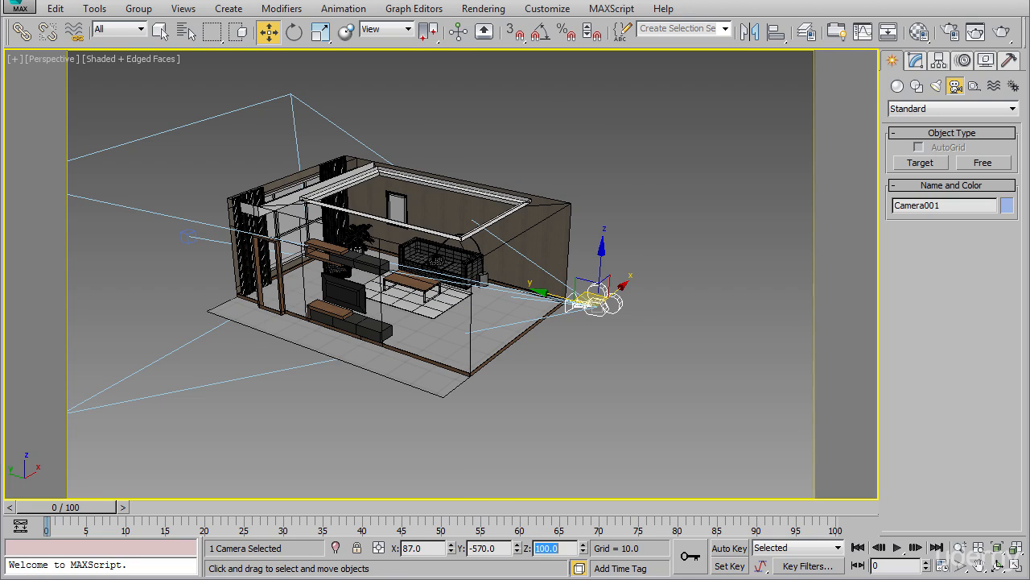
Step: Move the camera's target to the absolute position X -65, Y 400, Z 130, and deselect it
click(186, 242)
click(419, 549)
text(-65)
key(Return)
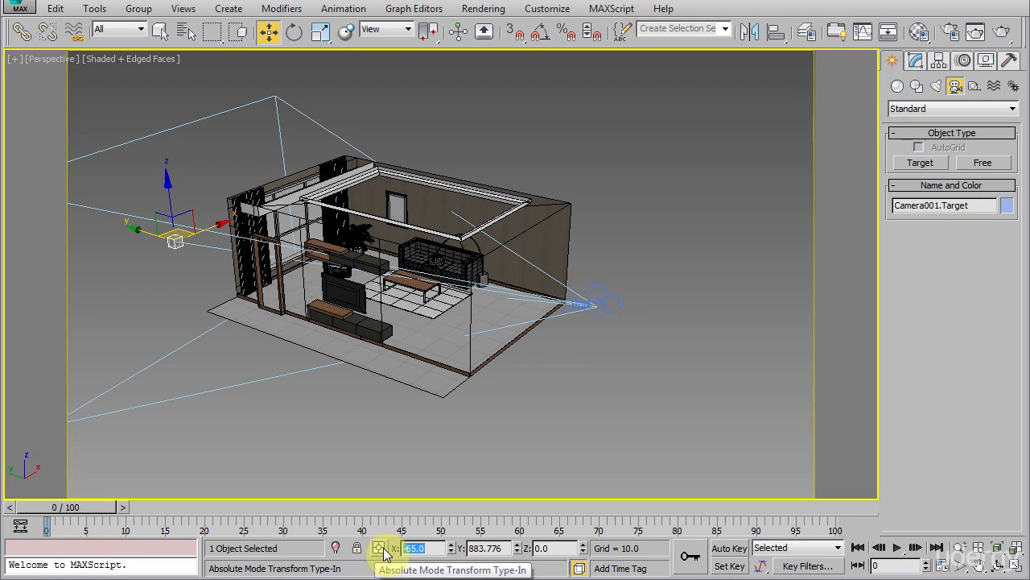
drag(505, 549, 459, 555)
text(400)
key(Return)
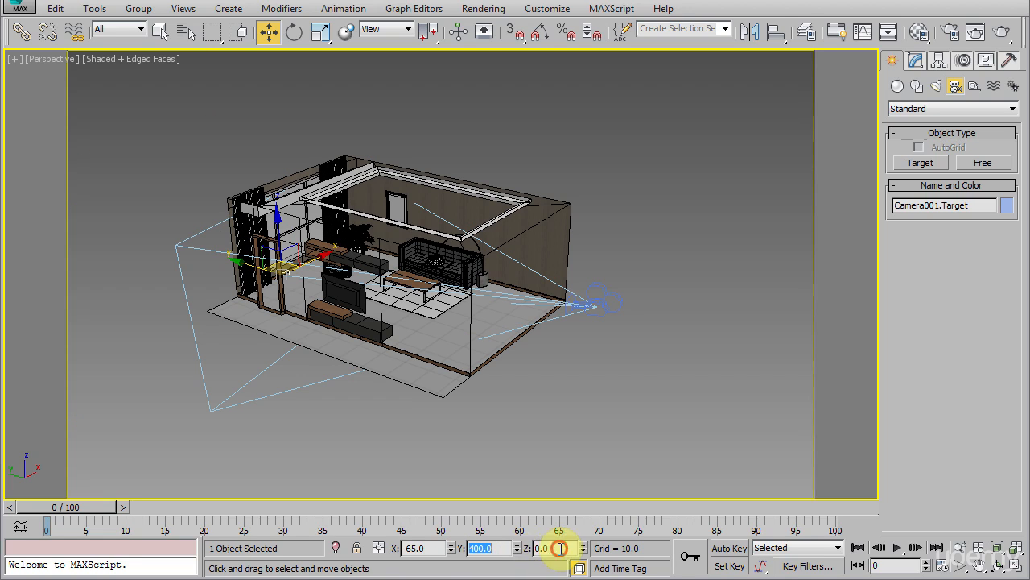
drag(561, 549, 521, 557)
text(130)
key(Return)
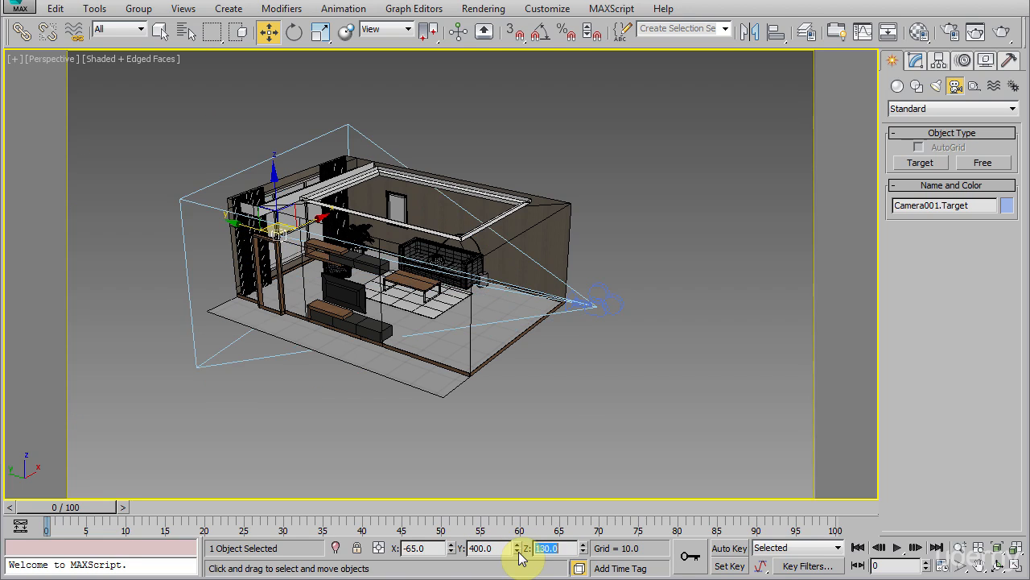
click(568, 396)
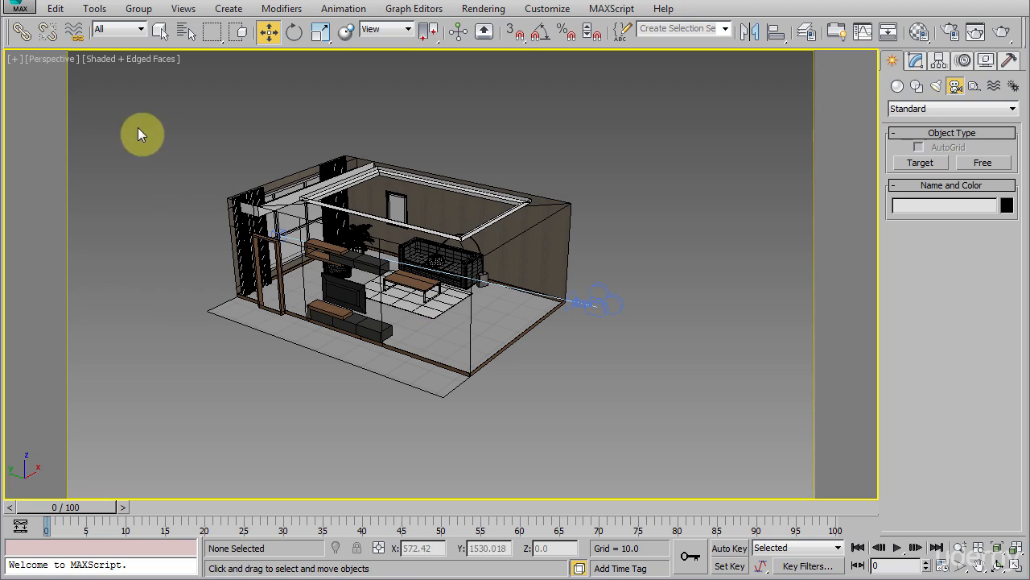
Step: Switch the Perspective viewport to the view through Camera001
click(47, 61)
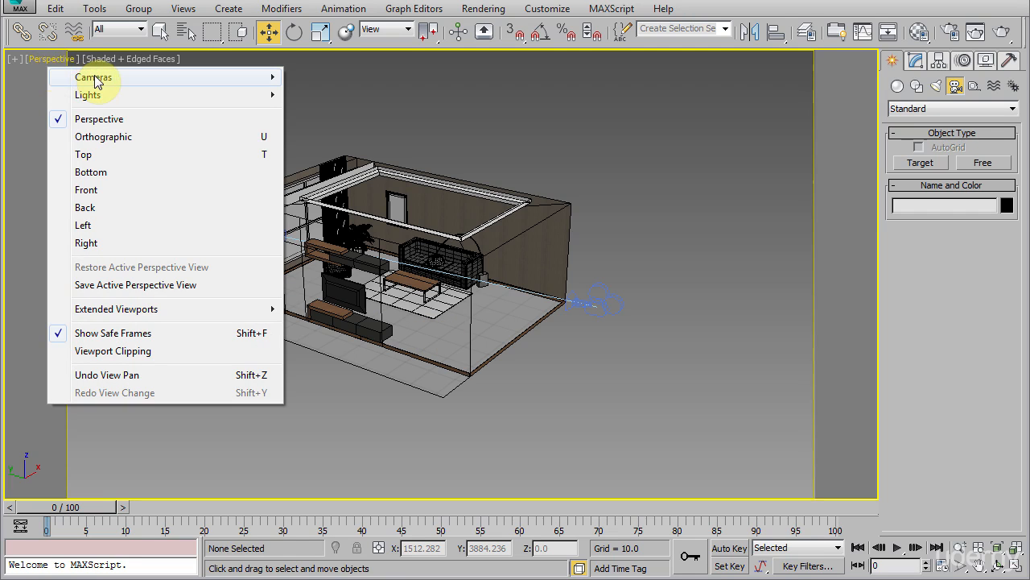
mouse_move(145, 80)
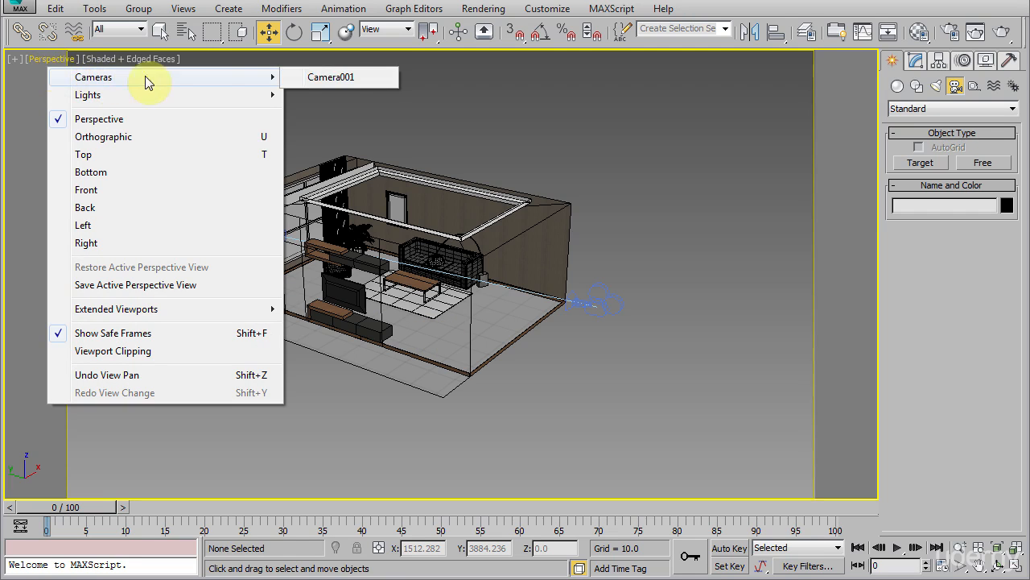
click(327, 80)
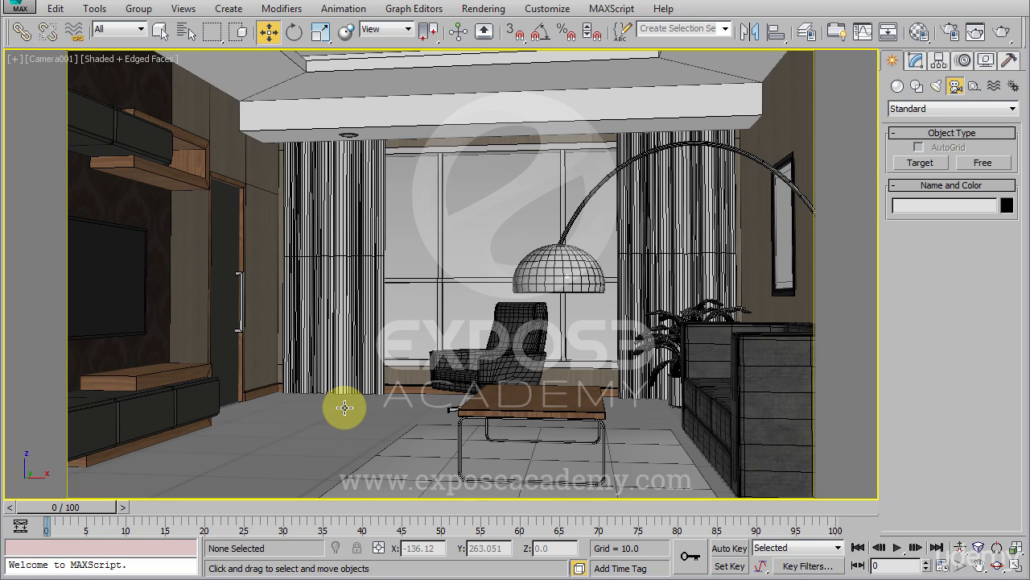
Step: Select the viewport's camera and set its field of view to 60 degrees
click(44, 63)
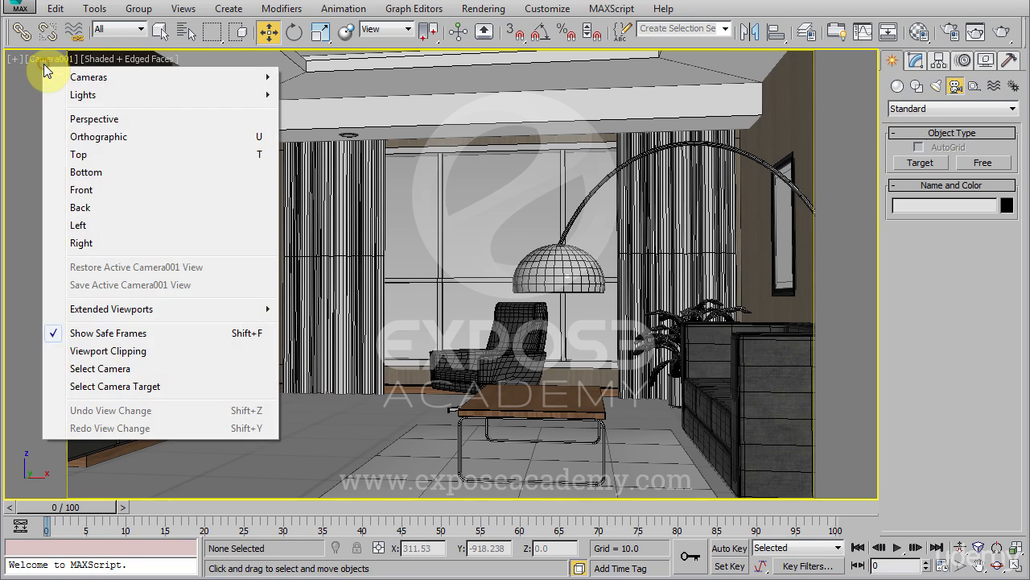
click(107, 370)
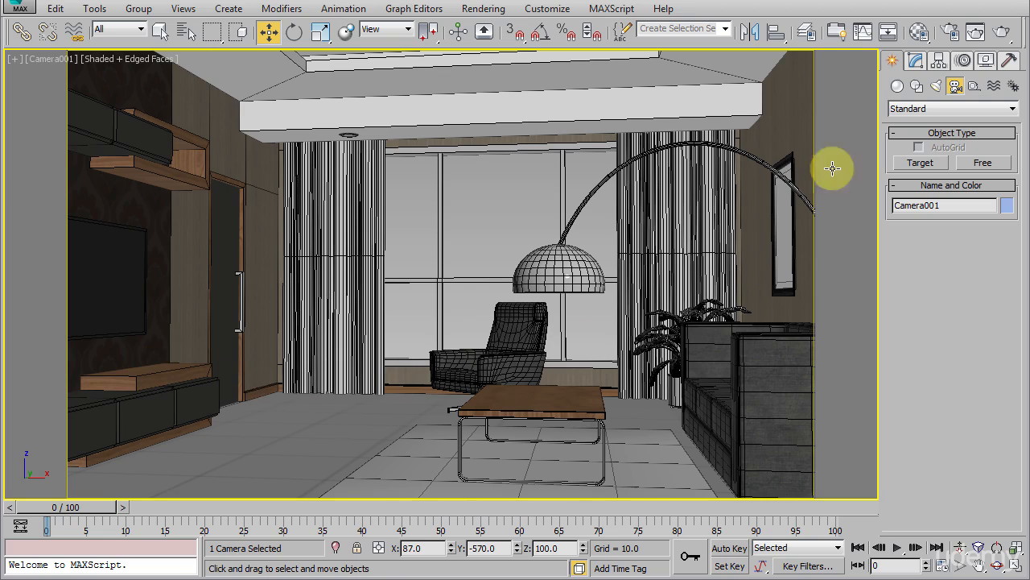
click(916, 62)
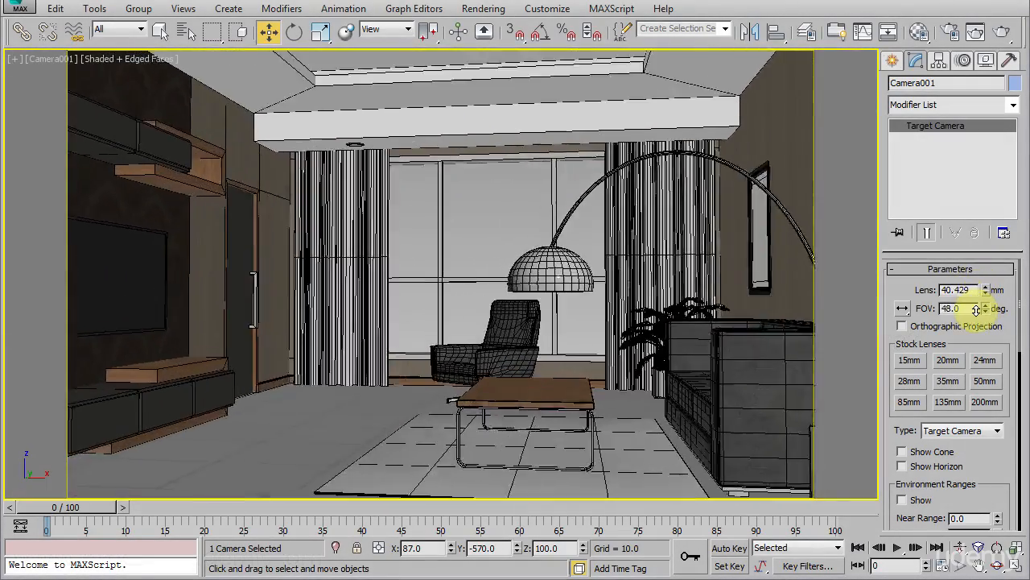
drag(976, 309, 939, 308)
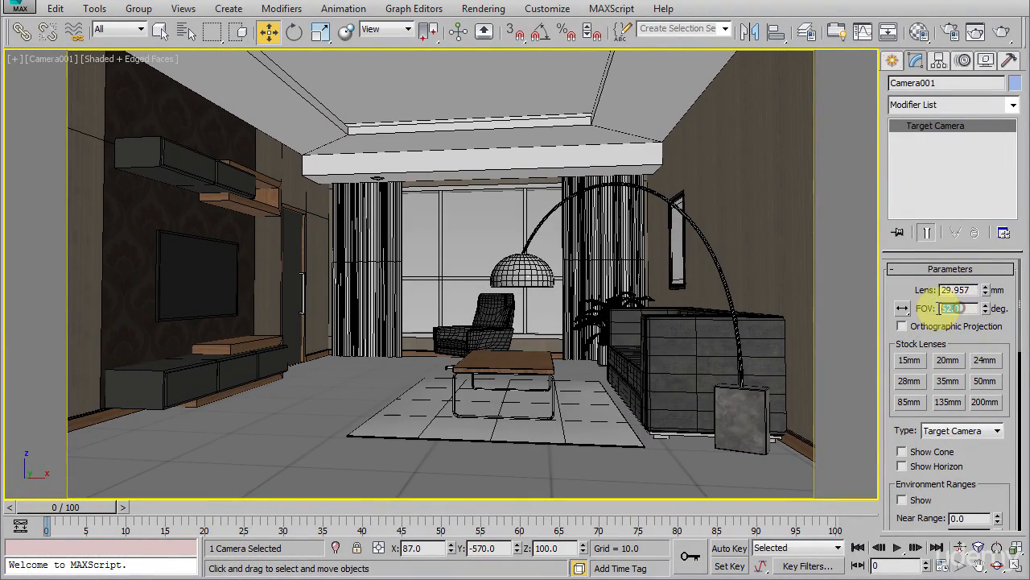
text(60)
key(Return)
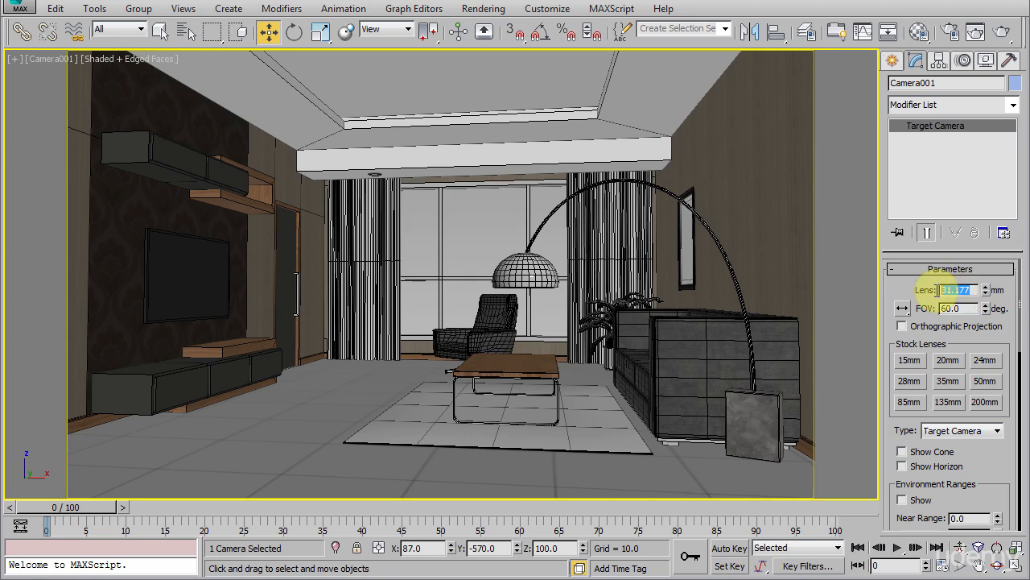
drag(971, 288, 941, 292)
click(975, 294)
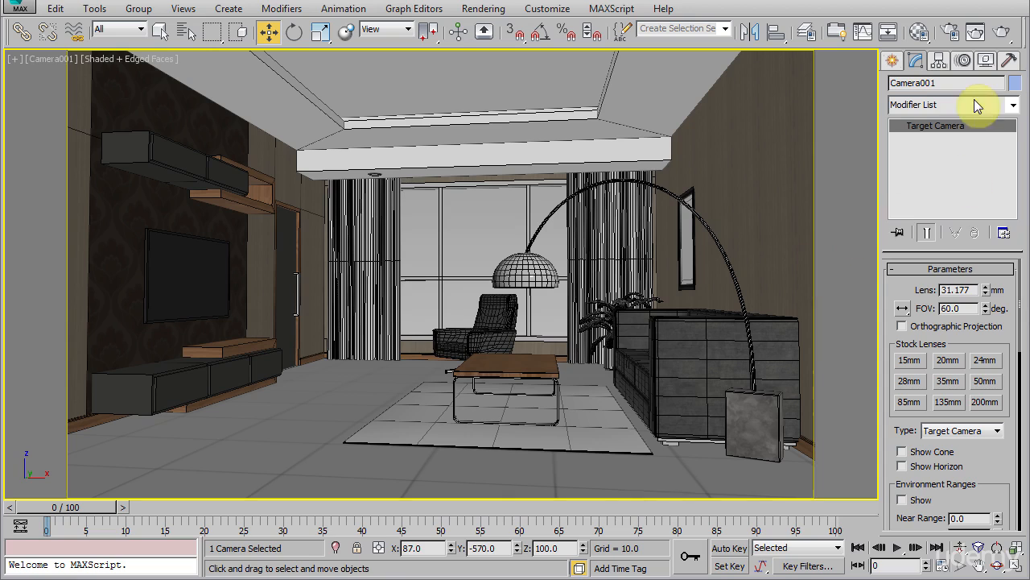
Step: Apply a Camera Correction modifier to the selected camera
click(281, 9)
mouse_move(332, 385)
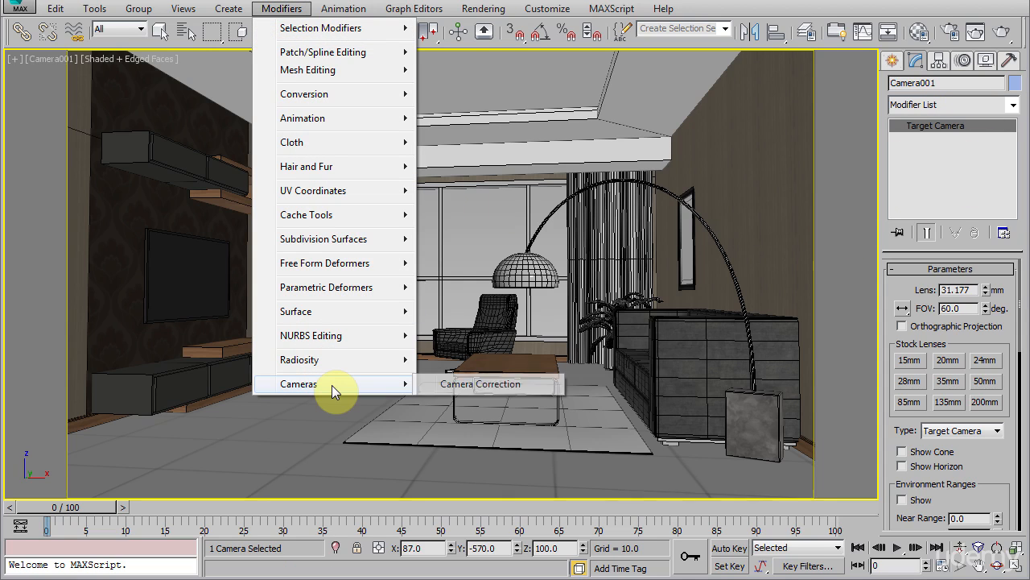
click(471, 385)
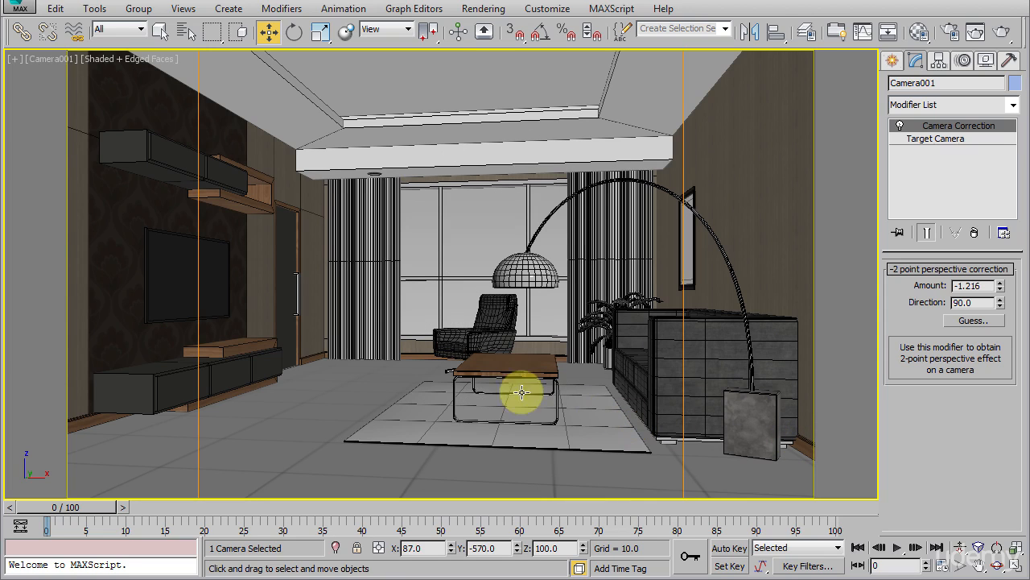
Step: Set the type of light to create to Corona
click(892, 62)
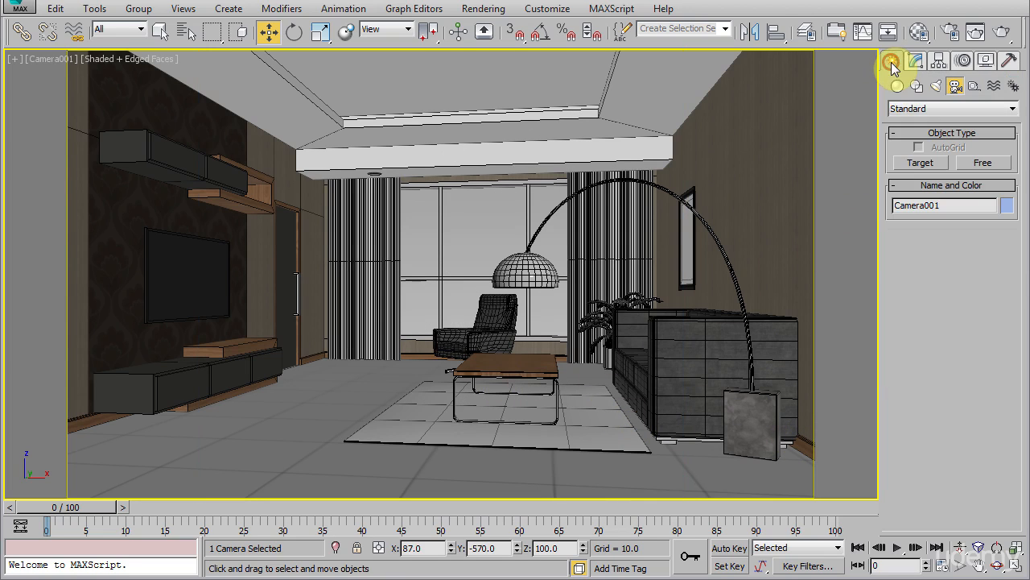
click(937, 85)
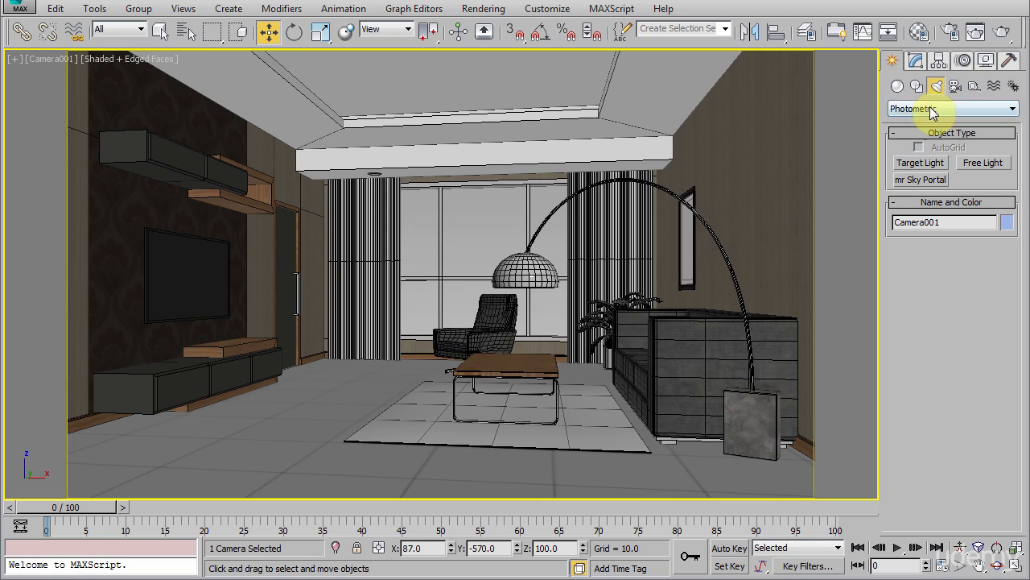
click(931, 109)
click(910, 144)
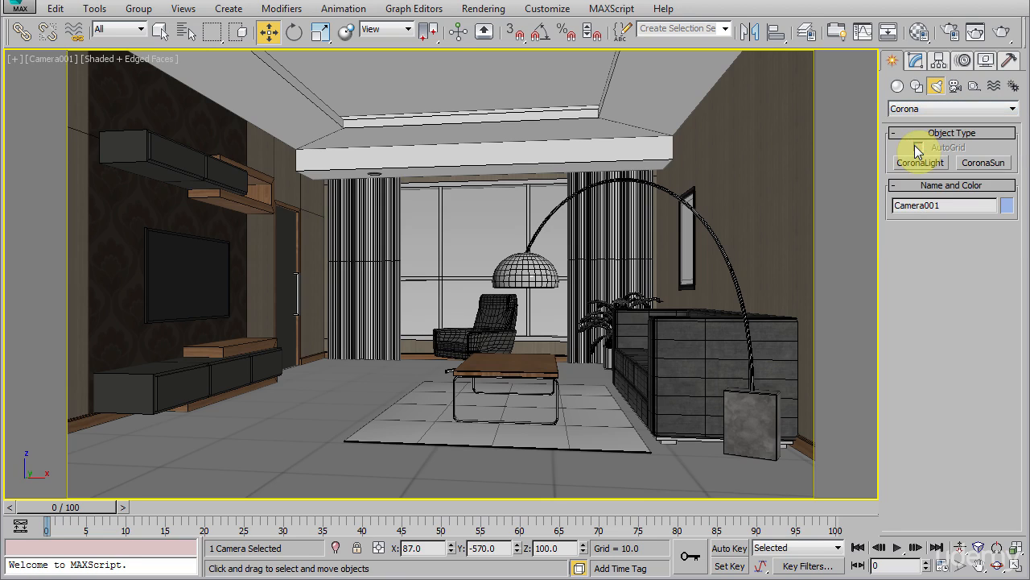
click(977, 164)
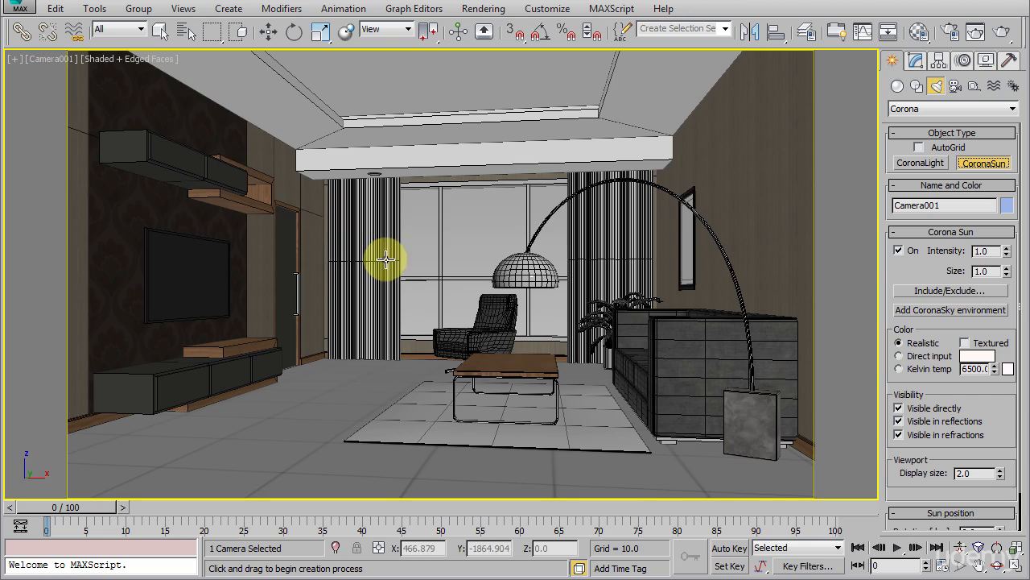
right_click(395, 296)
Step: Show all four viewports and change the Left viewport to a shaded Perspective view showing the whole room from above
key(alt+w)
right_click(202, 322)
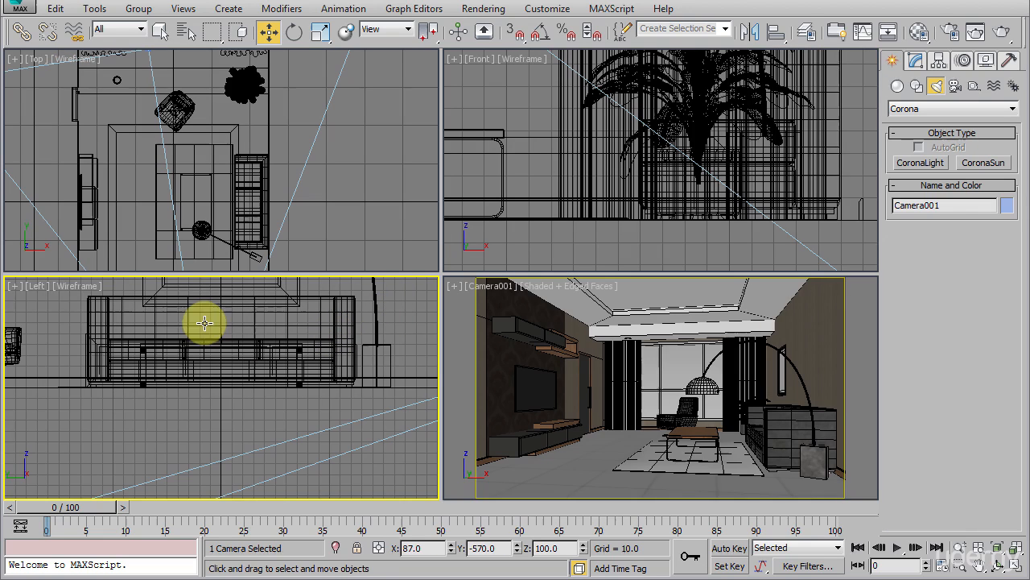
click(36, 287)
click(78, 348)
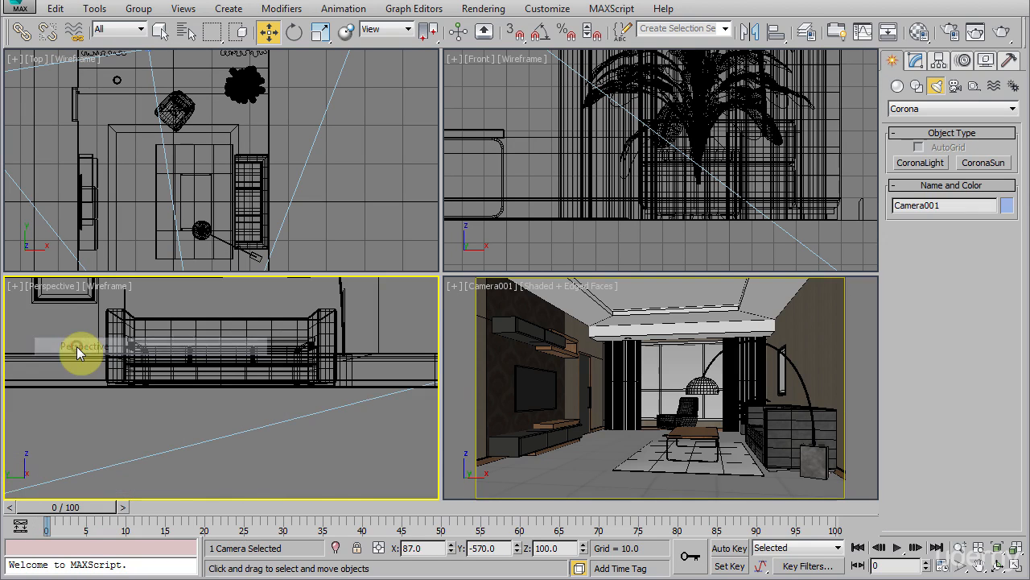
click(102, 297)
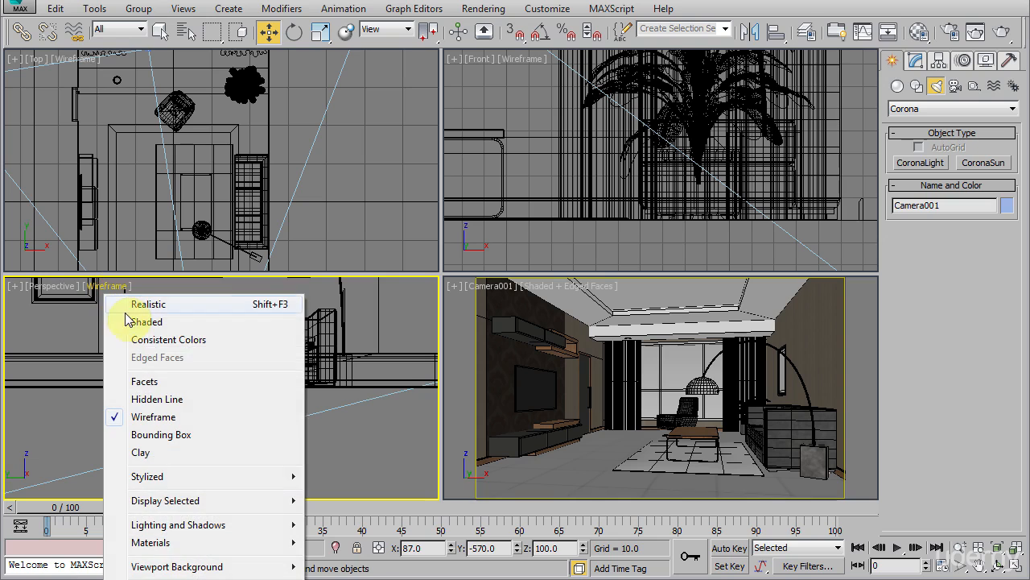
click(140, 324)
alt+middle_drag(182, 383, 186, 433)
scroll(256, 416, down, 5)
Step: Place a CoronaSun on the ground outside the room at about X -733, Y -142, with a display size of about 252
click(978, 164)
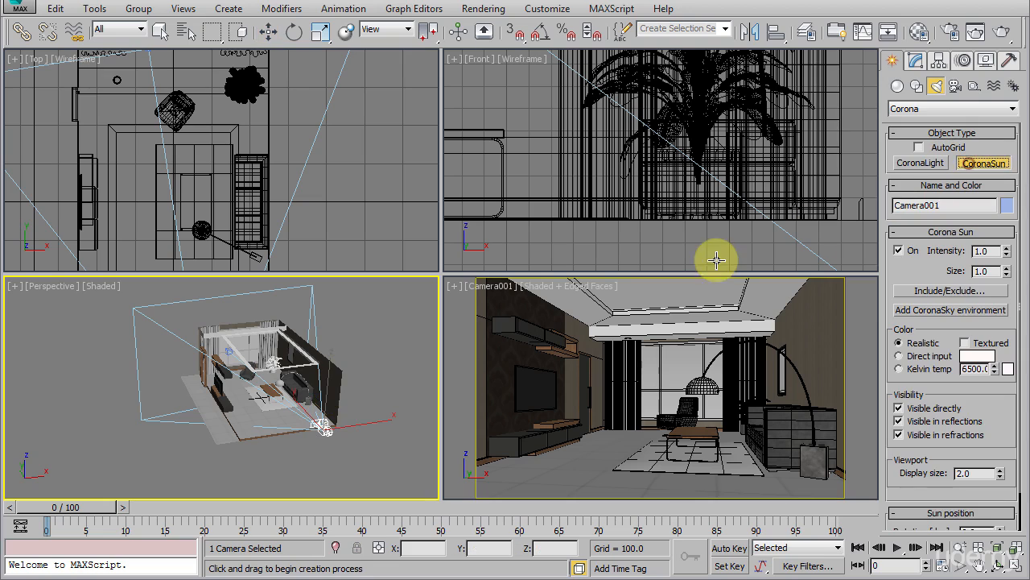
drag(130, 429, 203, 437)
key(w)
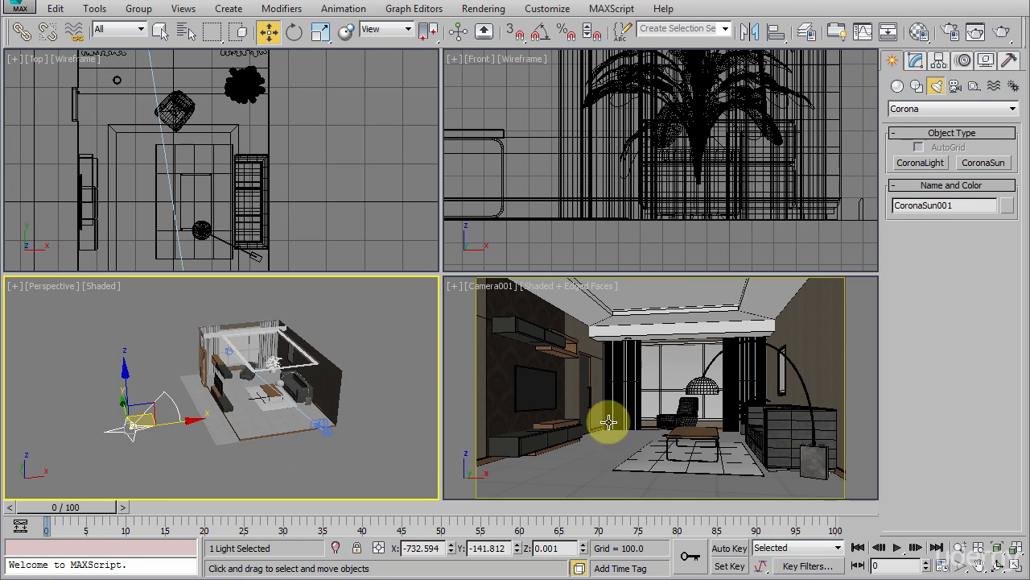
Step: Set the sun's rotation to 130 degrees and its angle to 30 degrees, and add the CoronaSky environment
click(916, 61)
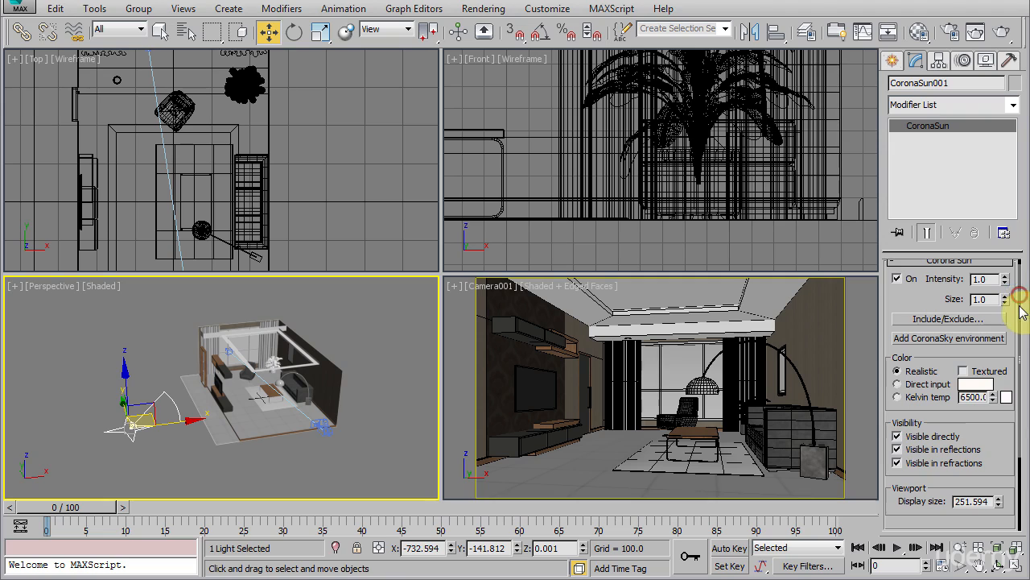
scroll(994, 362, down, 3)
drag(979, 460, 955, 460)
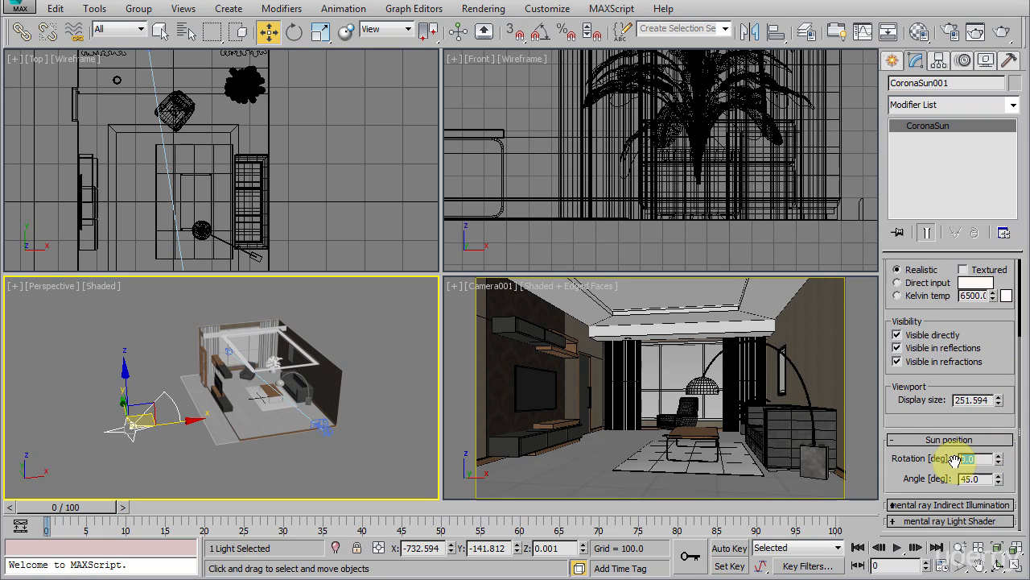
text(130)
key(Return)
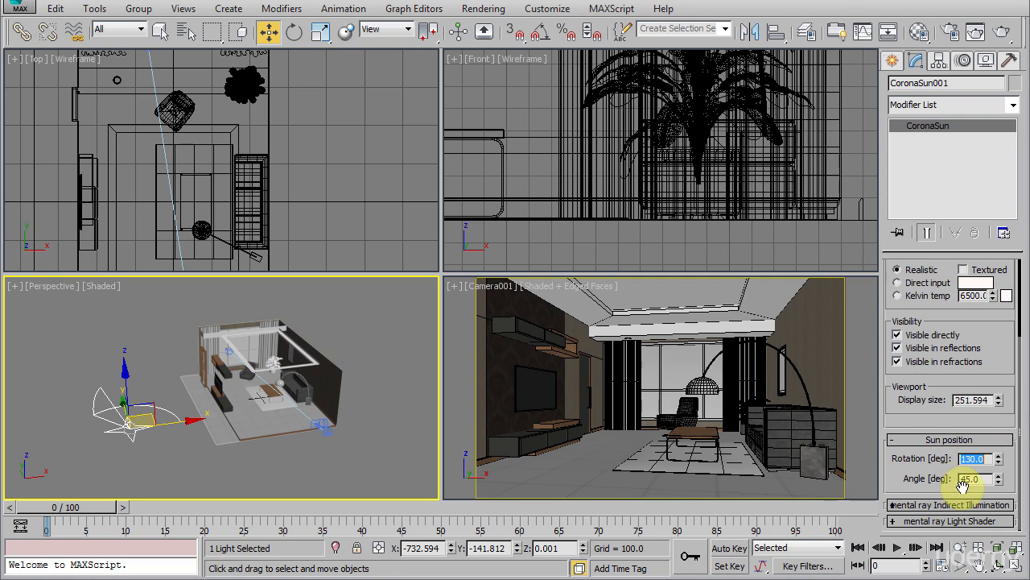
drag(983, 479, 963, 478)
text(30)
key(Return)
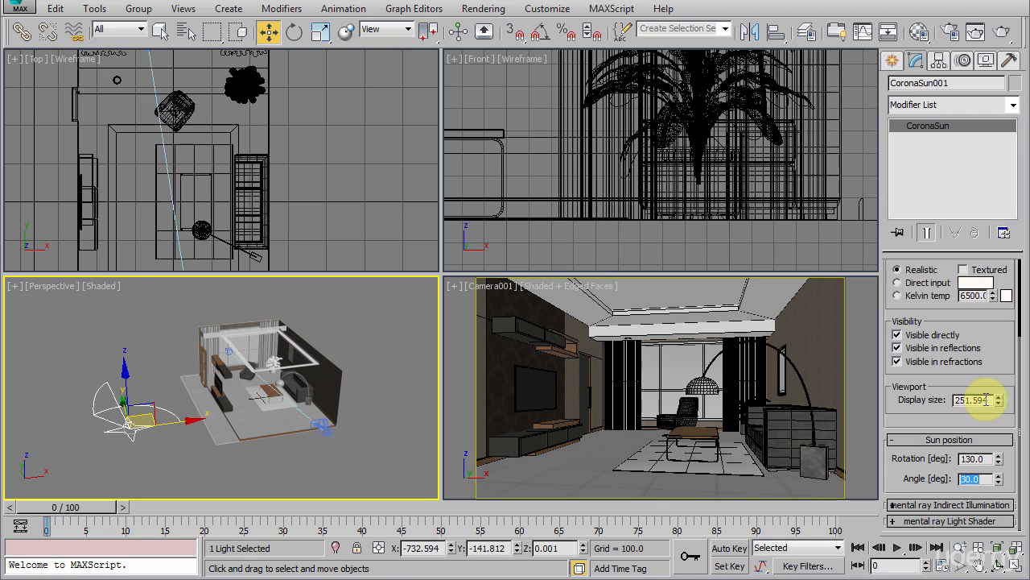
drag(1019, 375, 1018, 270)
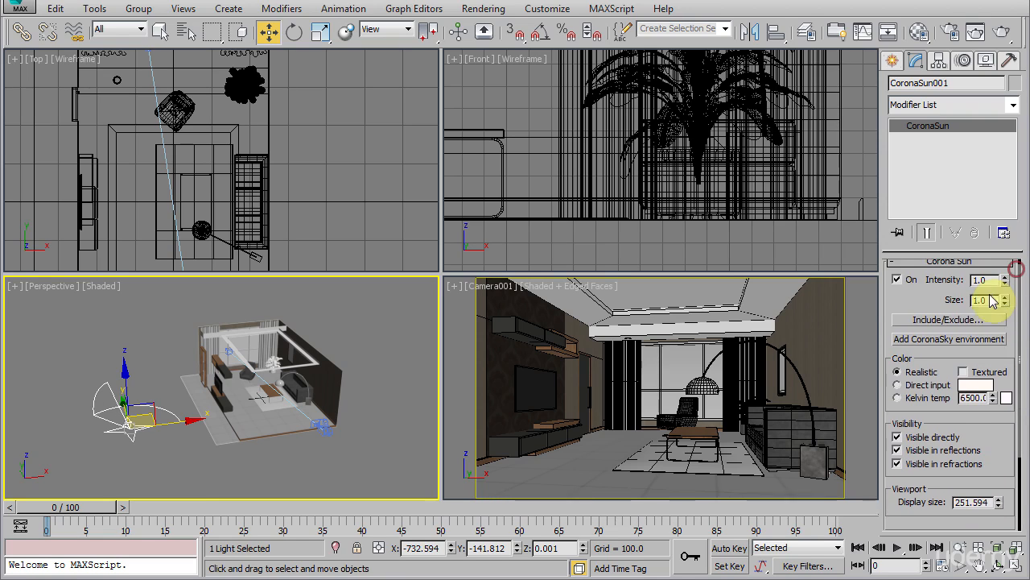
click(930, 341)
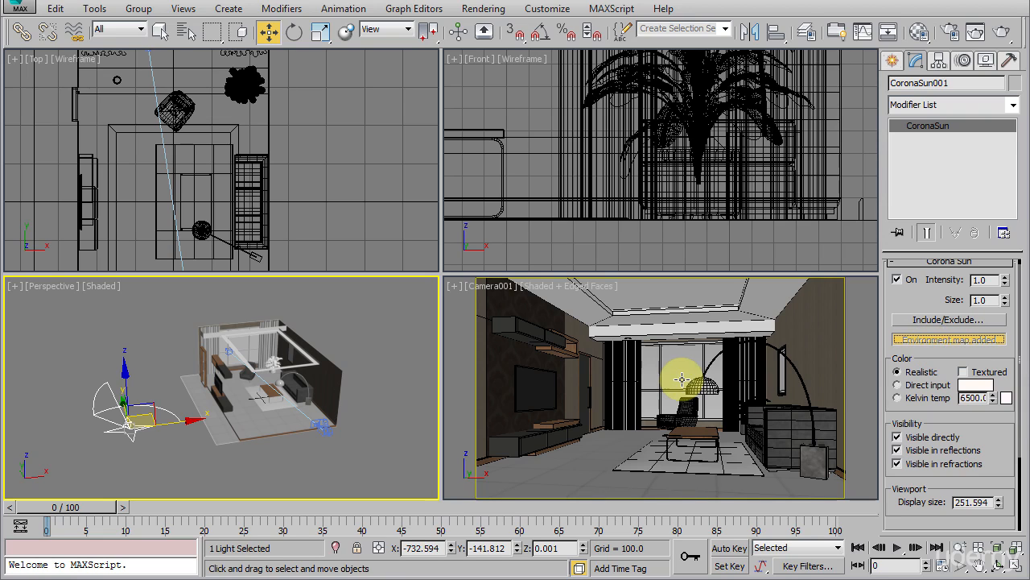
Step: Test-render the Camera001 view with Corona, stop the render and close the frame buffer
right_click(682, 378)
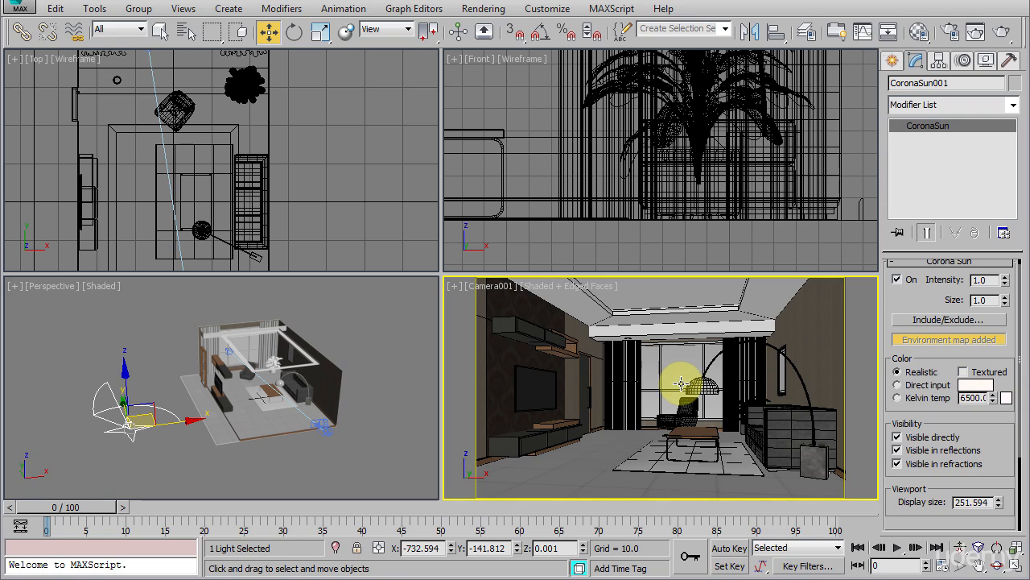
click(998, 37)
drag(689, 22, 681, 16)
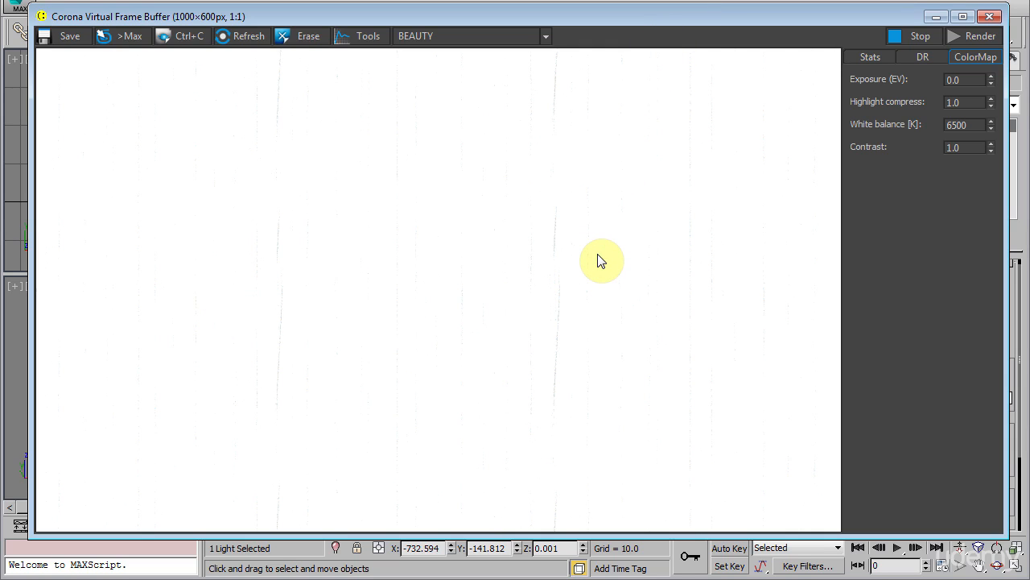
click(921, 37)
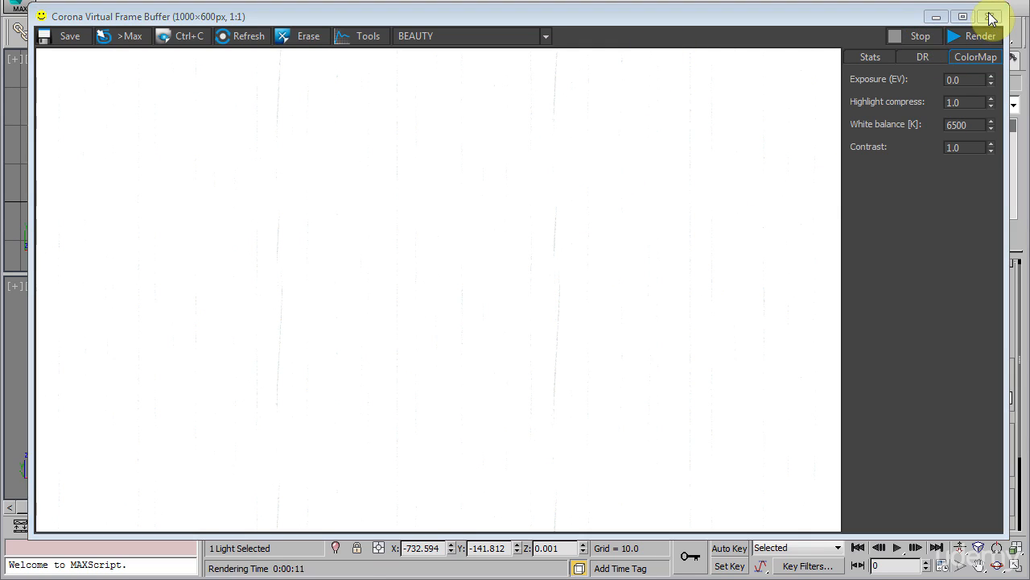
click(992, 18)
Step: Detach the end-wall polygon that blocks the camera from the wall object as a separate object named "wall hidden"
right_click(349, 386)
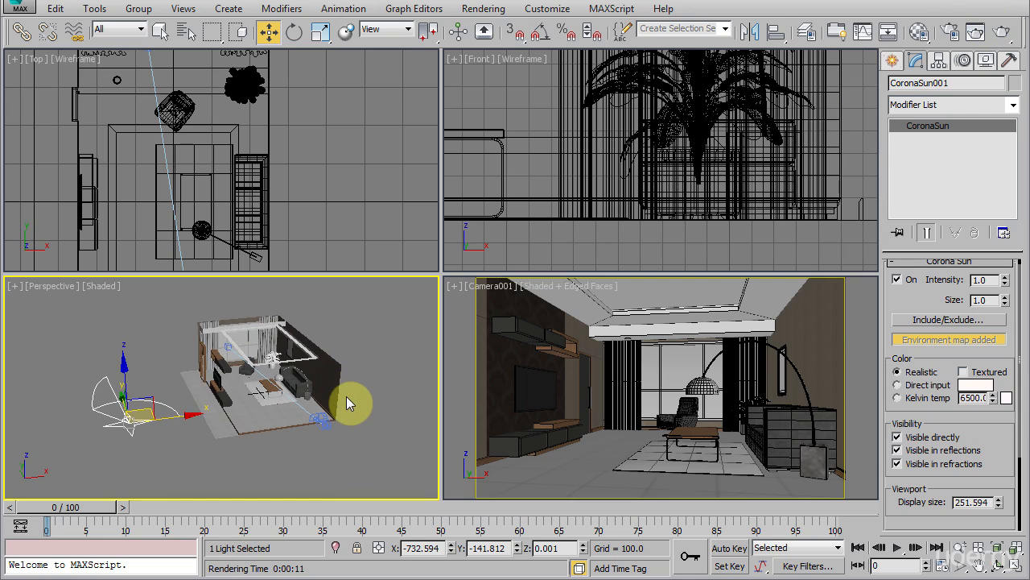
key(alt+w)
alt+middle_drag(346, 396, 478, 338)
scroll(451, 330, up, 8)
middle_drag(202, 311, 791, 416)
click(663, 276)
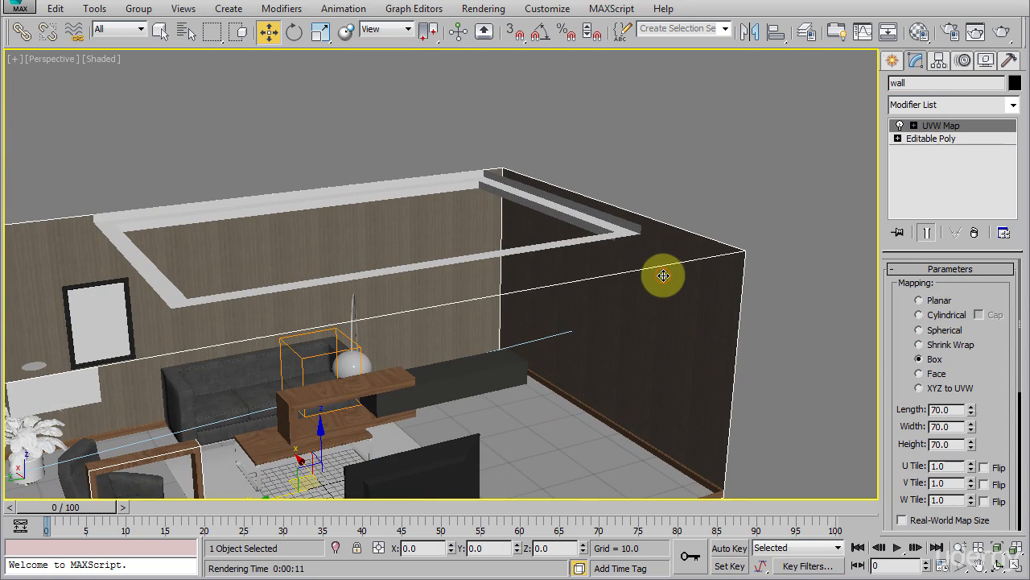
alt+middle_drag(651, 301, 711, 322)
click(926, 139)
click(967, 287)
click(670, 212)
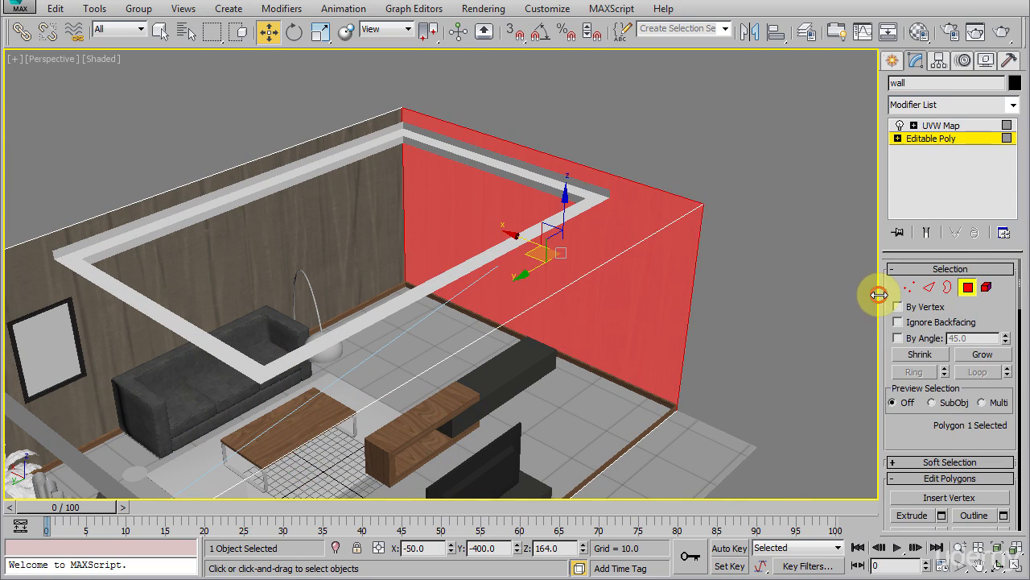
drag(879, 292, 810, 287)
click(977, 375)
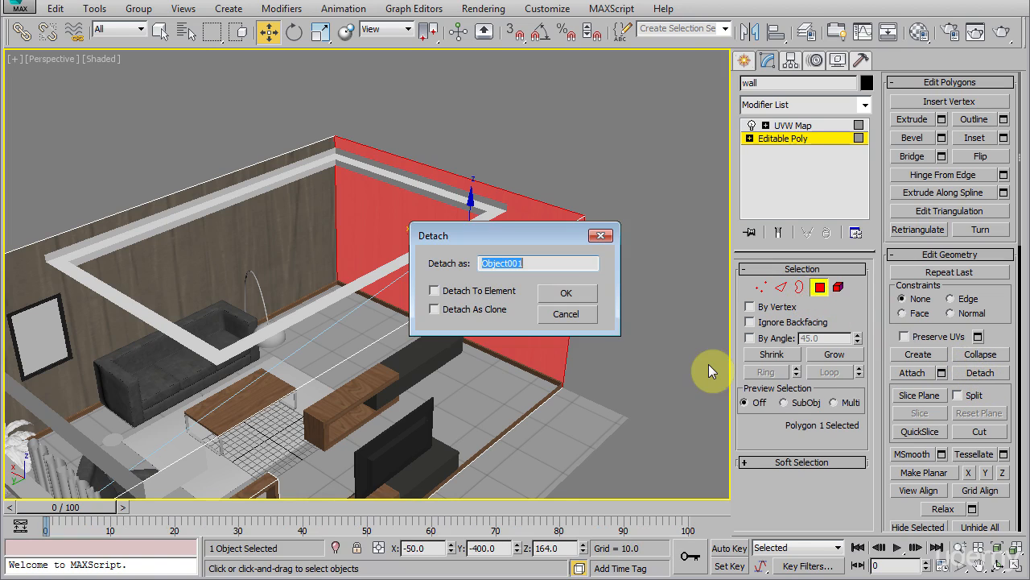
text(wall )
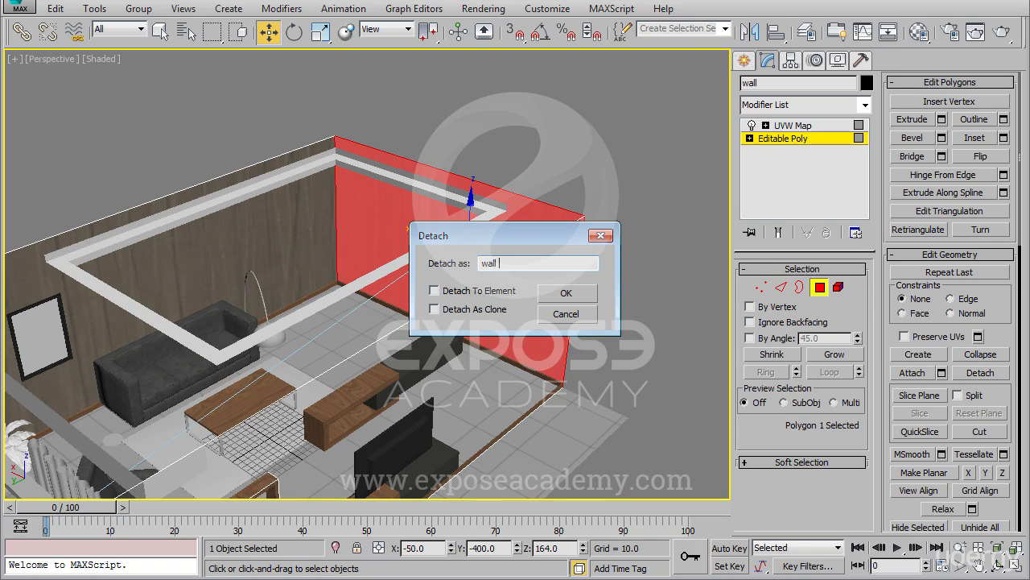
text(hidden)
click(566, 293)
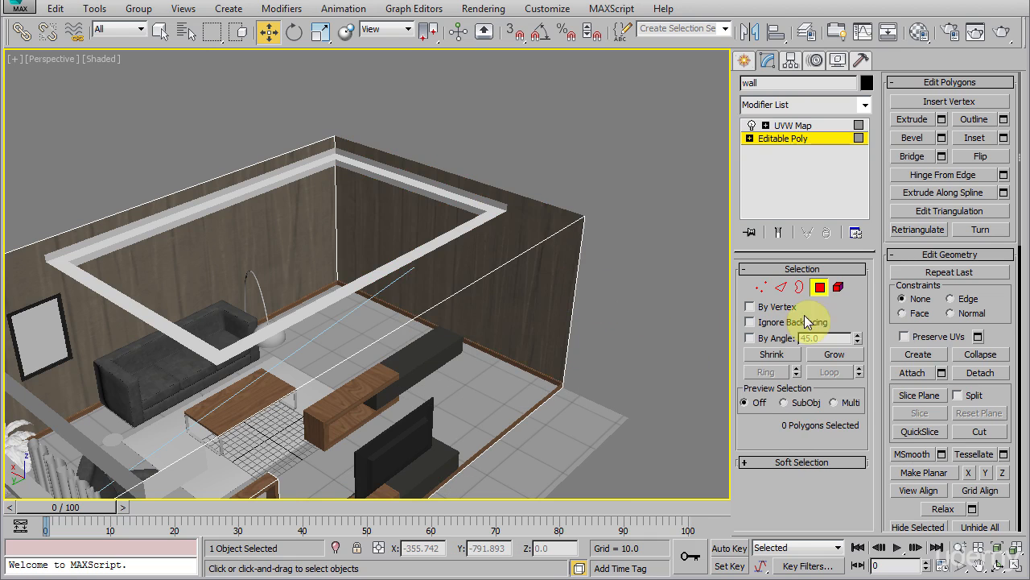
click(820, 287)
Step: Apply a UVW Map modifier to the detached wall with Box mapping and length, width and height of 70
click(580, 193)
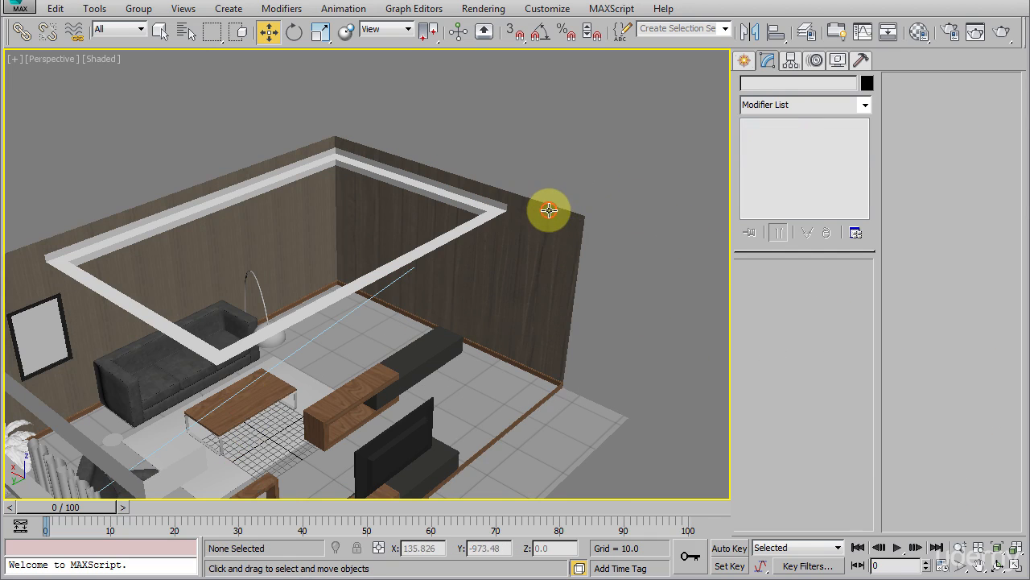
click(547, 212)
click(785, 107)
key(u)
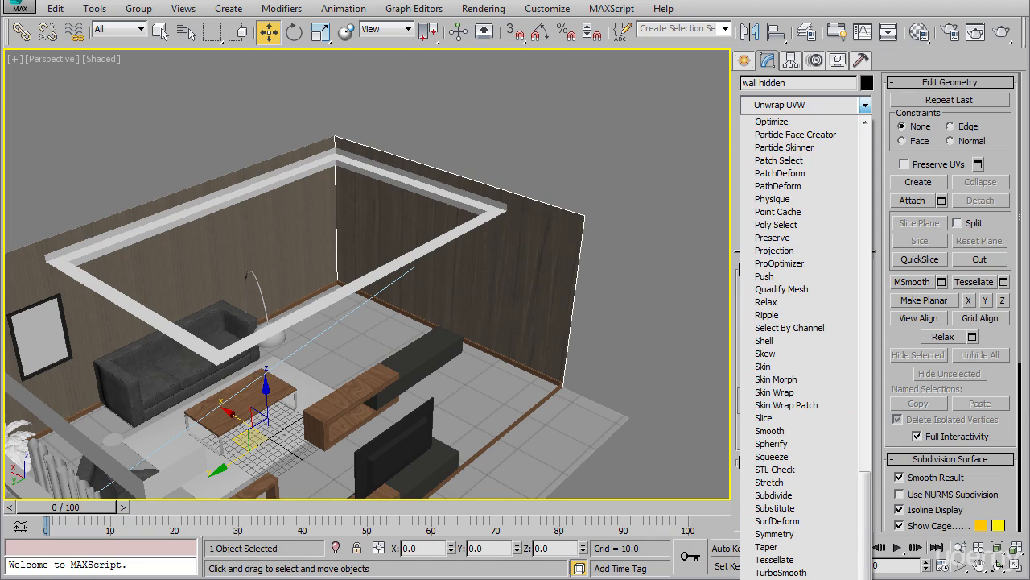
key(u)
key(Return)
click(786, 358)
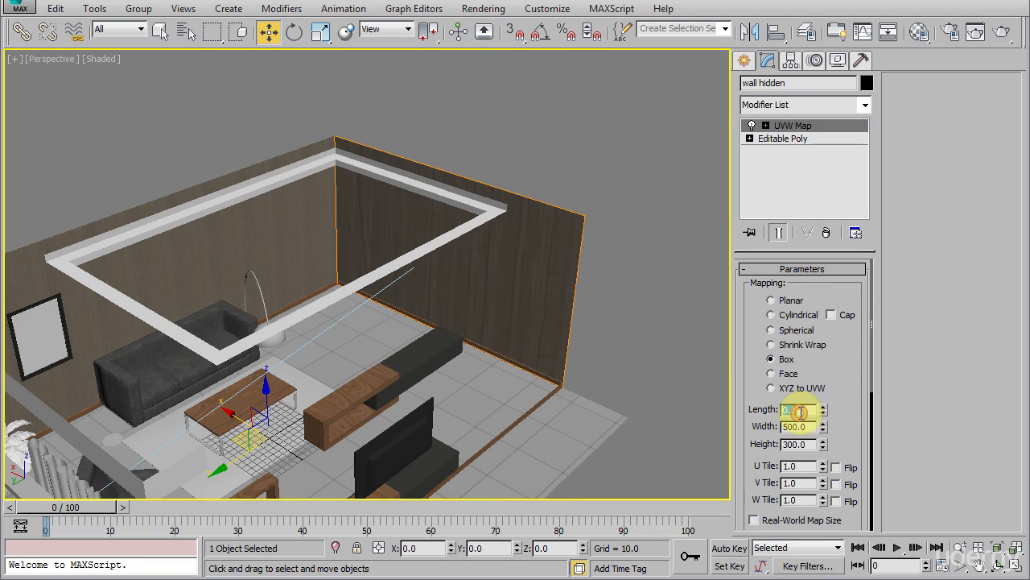
text(70)
key(Tab)
text(70)
key(Tab)
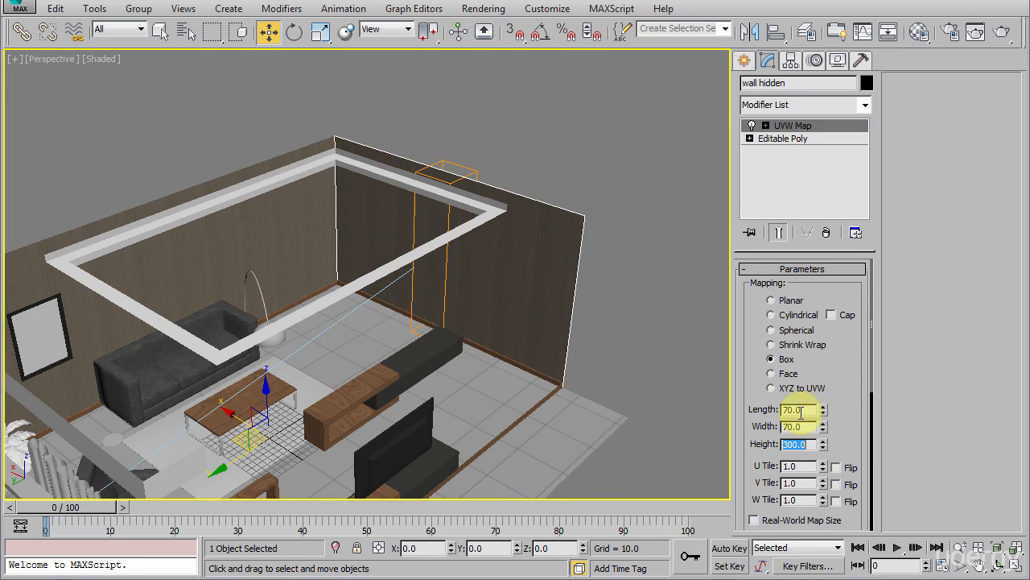
key(shift+Tab)
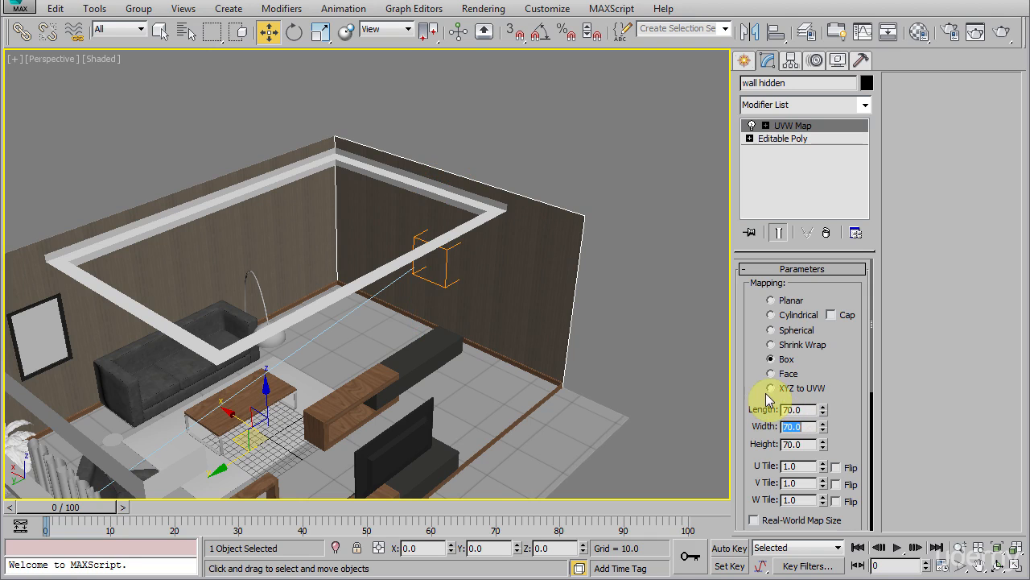
Step: Turn off Visible to Camera in the object properties of the detached wall
right_click(671, 268)
click(673, 272)
alt+middle_drag(675, 279, 617, 363)
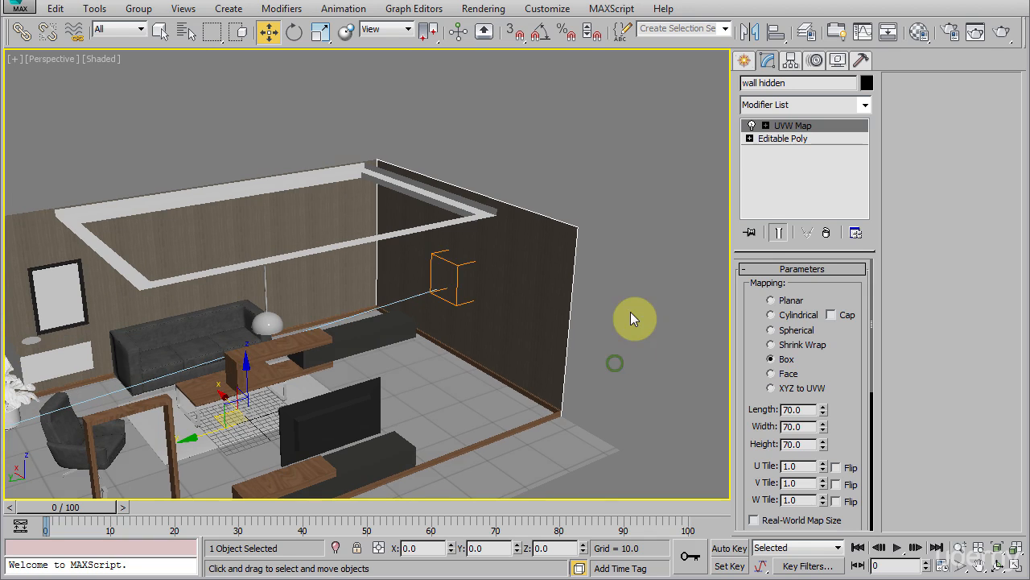
right_click(625, 259)
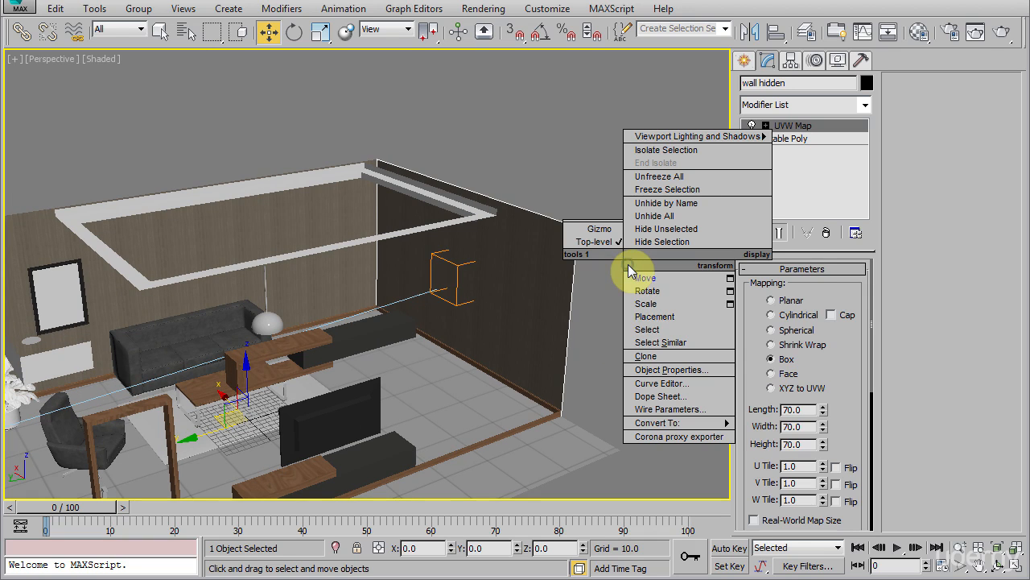
click(645, 370)
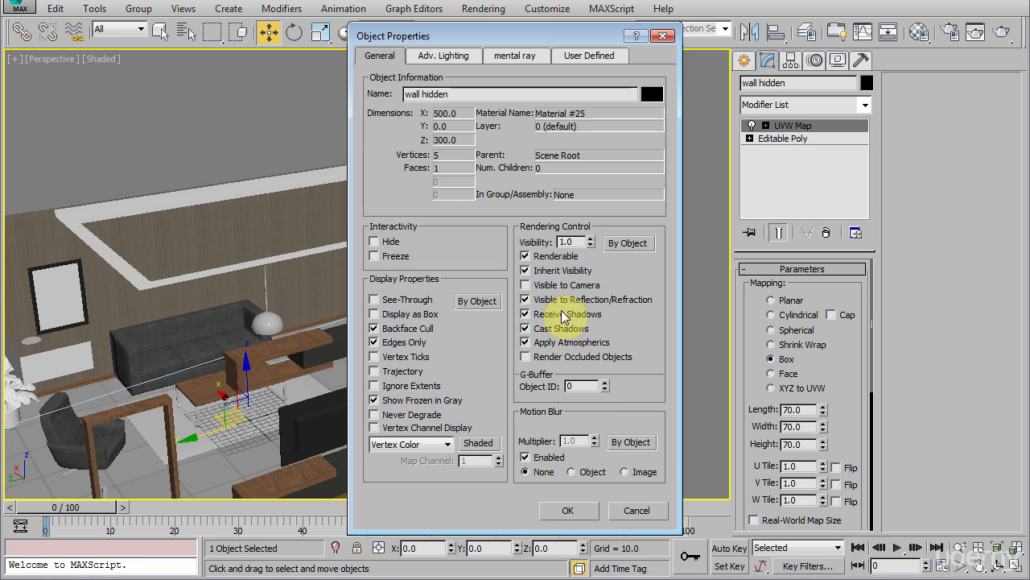
click(584, 511)
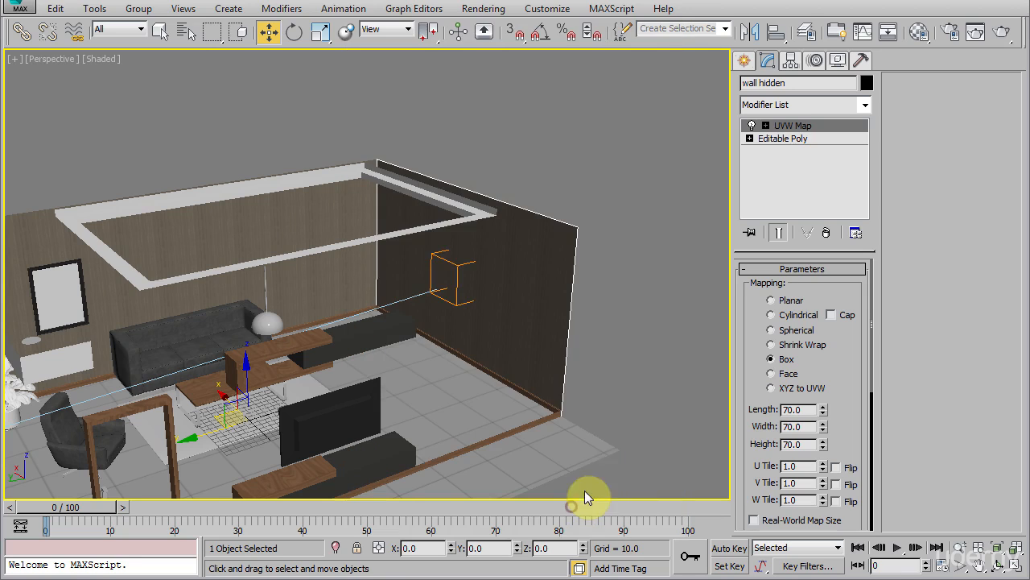
Step: Deselect the wall, maximize the Camera001 viewport and start a new Corona test render
click(645, 384)
key(alt+w)
click(645, 388)
key(alt+w)
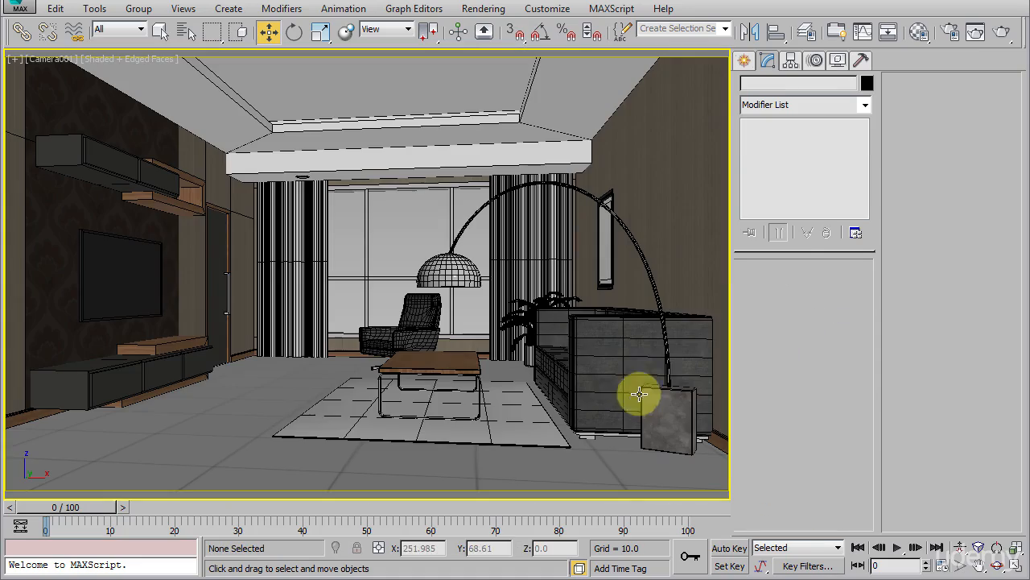
click(1002, 32)
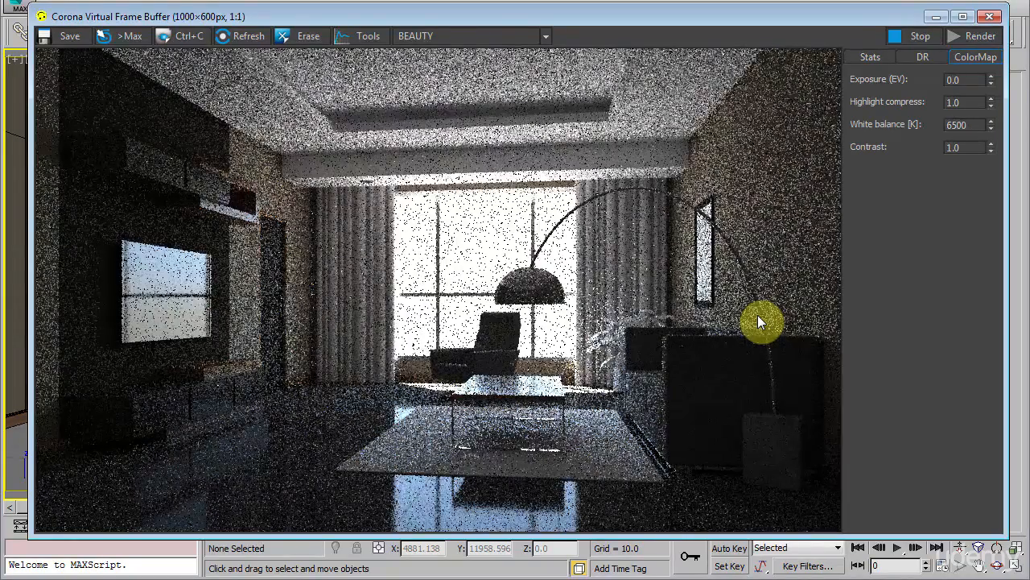
Step: Turn off Receive Shadows and Cast Shadows in the window glass object's properties, replacing the running test render with a new one
click(905, 40)
click(990, 17)
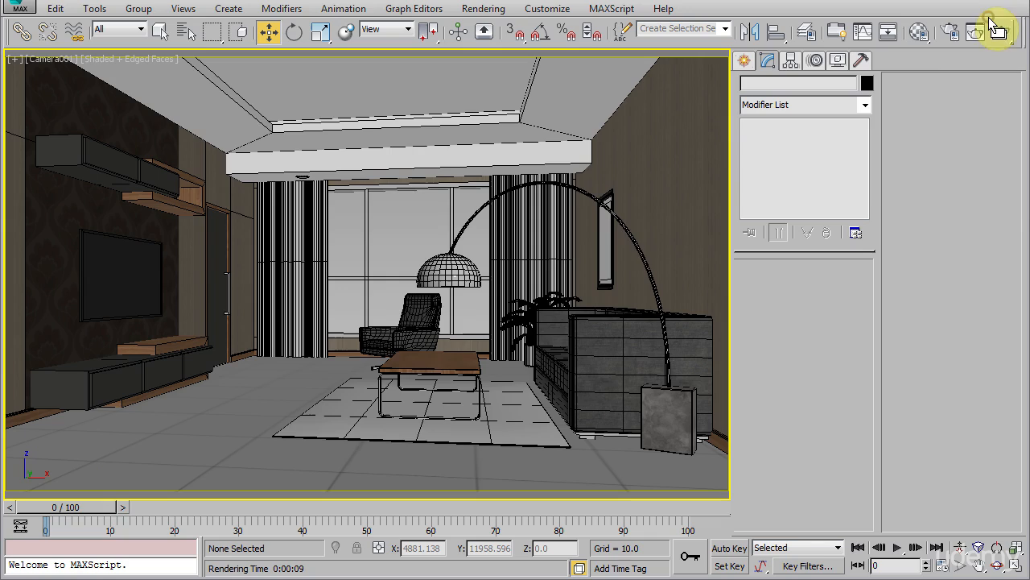
click(408, 243)
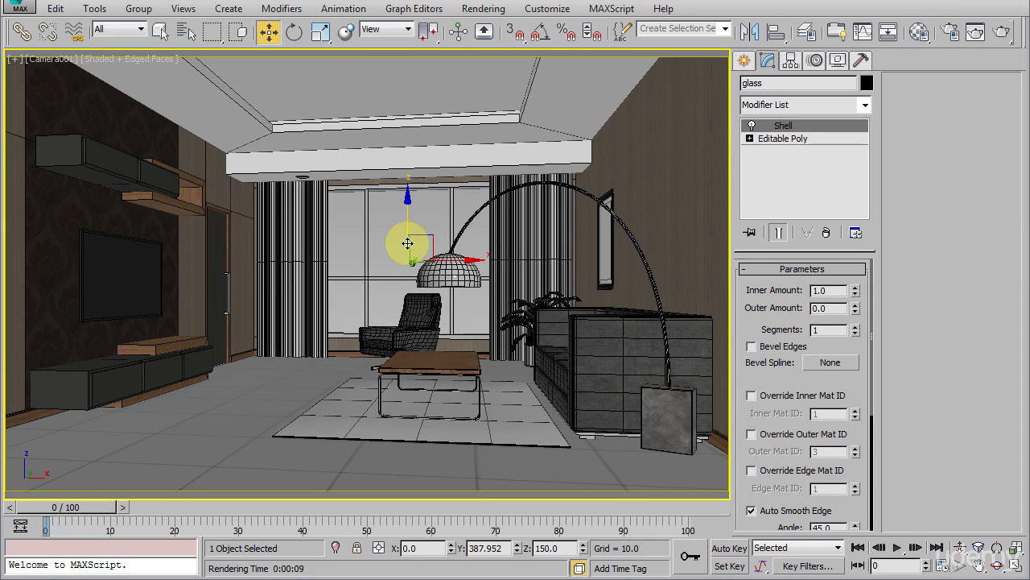
right_click(408, 244)
click(431, 347)
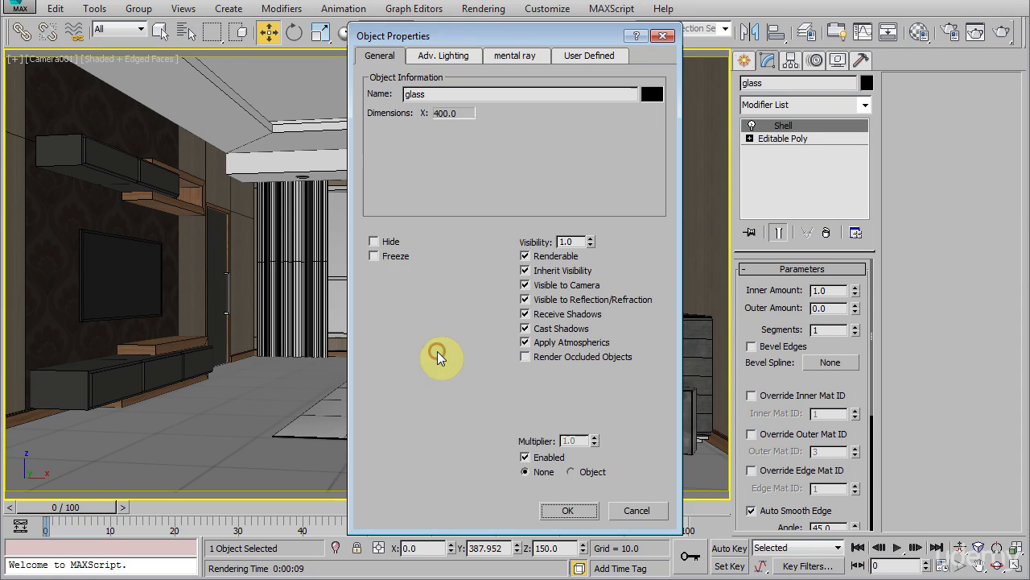
click(537, 314)
click(538, 330)
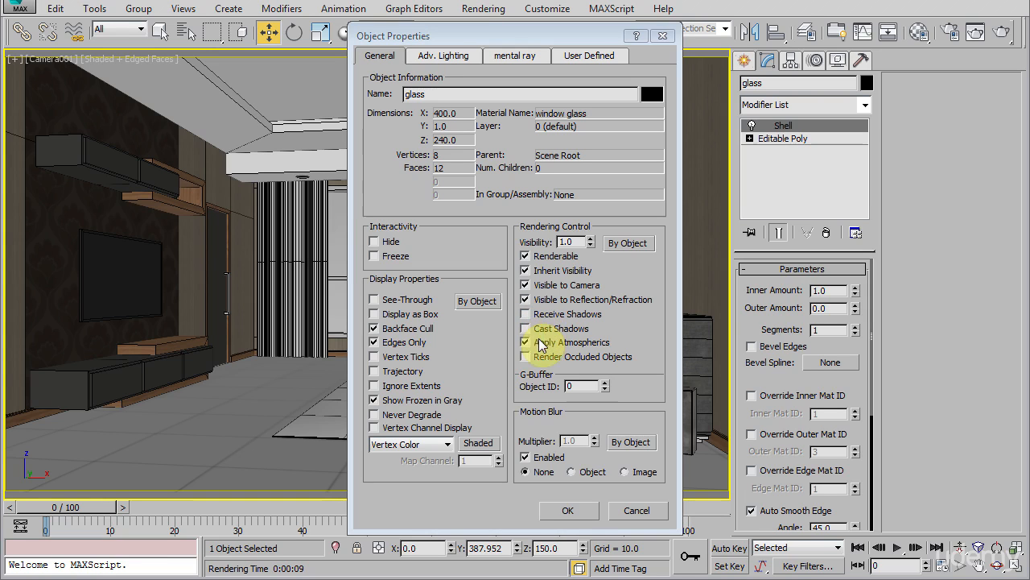
click(562, 511)
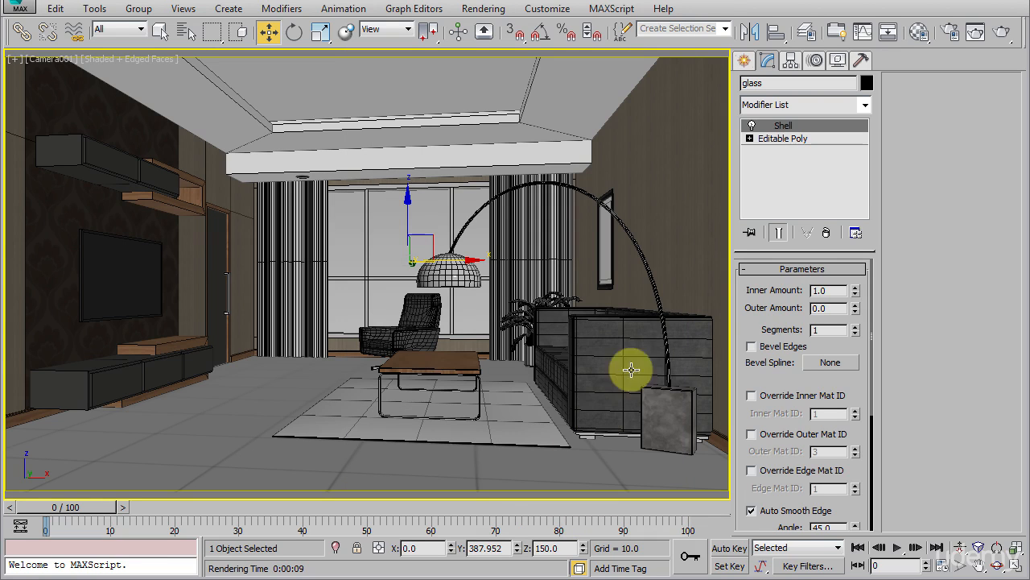
click(1001, 31)
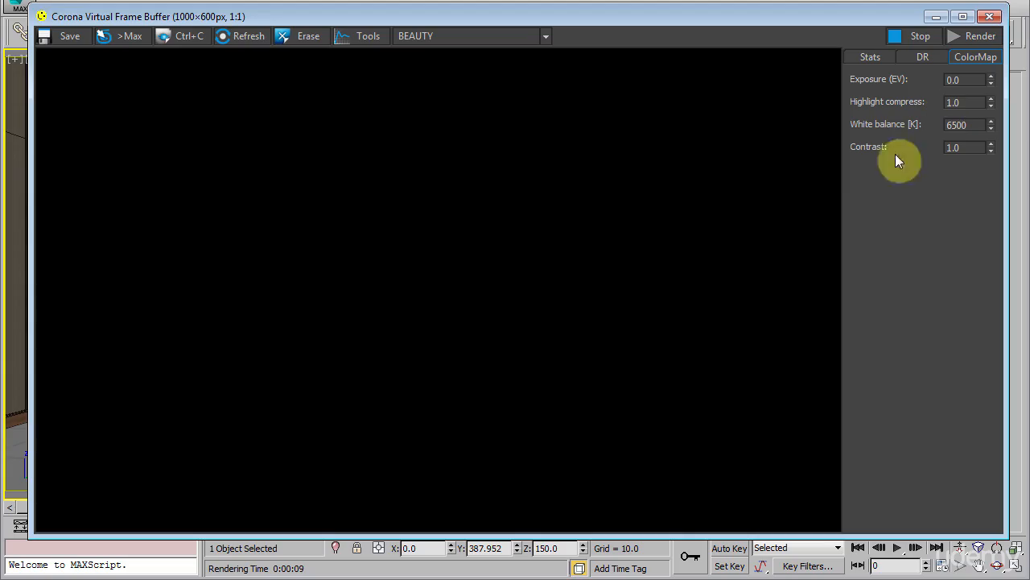